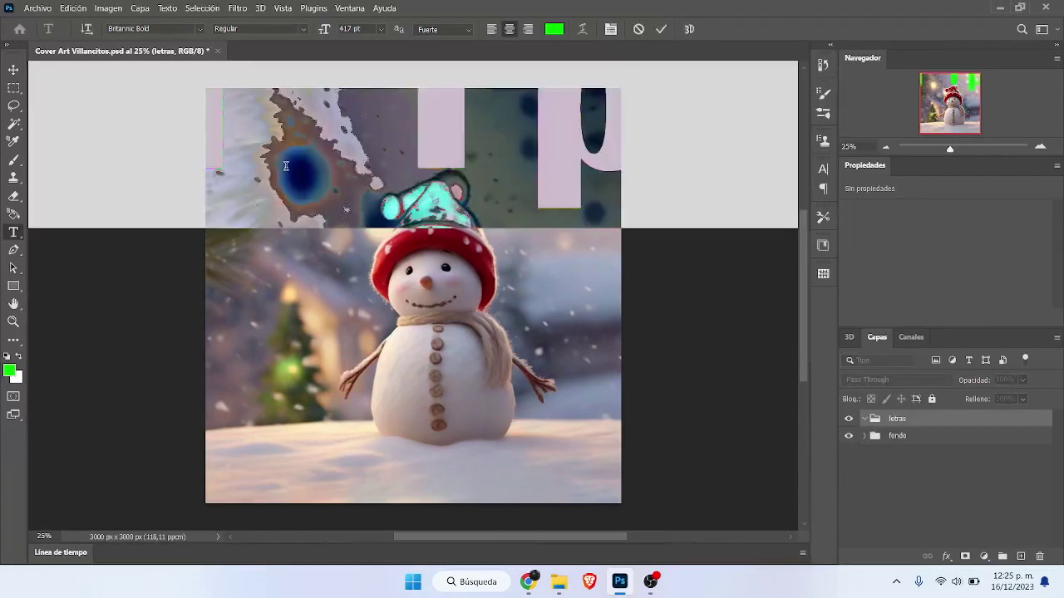
- Resize the placeholder text to 51 pt and move it to the top centre of the image
drag(324, 30, 291, 33)
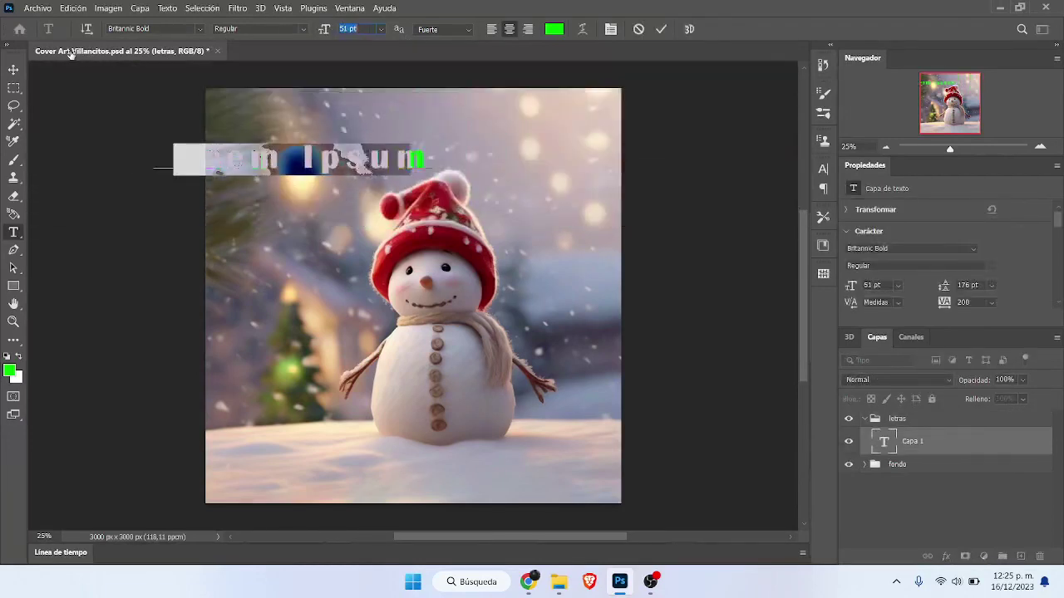
key(ctrl+Return)
drag(246, 165, 343, 135)
- Replace the Lorem Ipsum placeholder words with FELIZ NAVIDAD
key(Return)
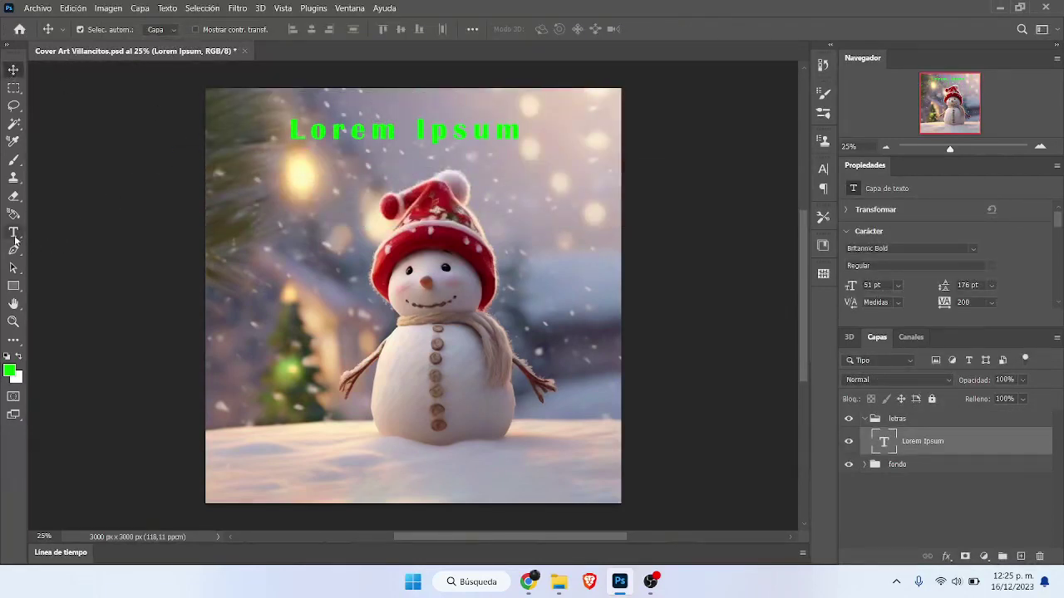
key(End)
key(BackSpace)
key(BackSpace)
key(BackSpace)
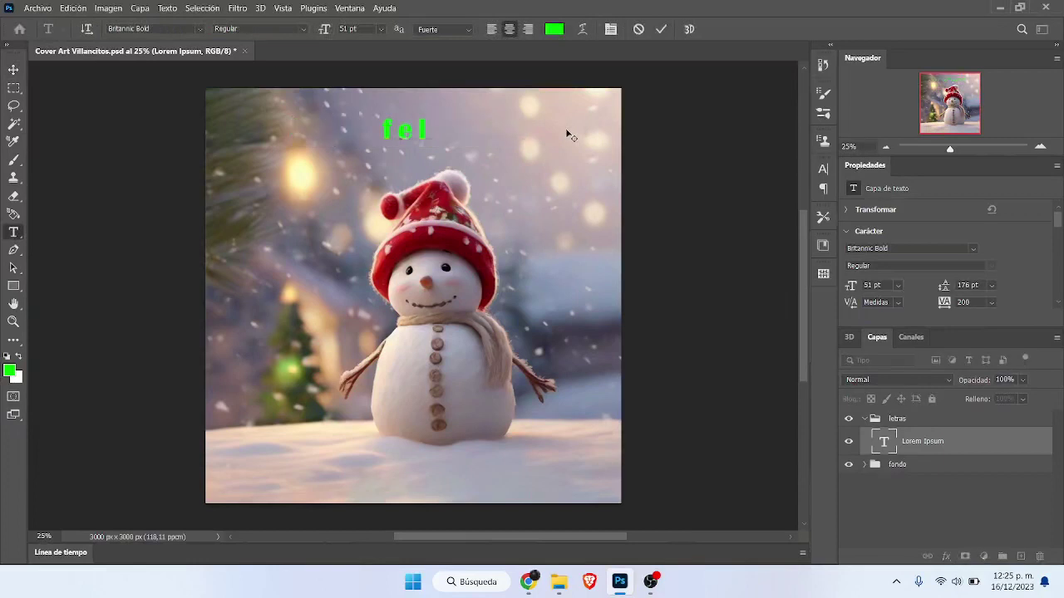
key(BackSpace)
key(BackSpace)
key(BackSpace)
text(FELIZ N)
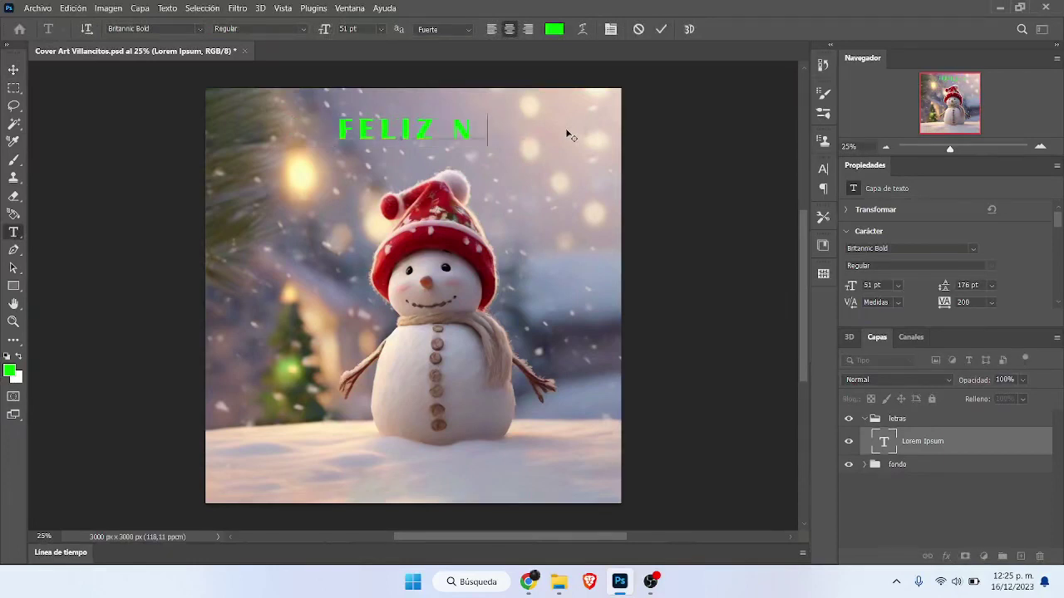
text(AVIDAD)
- Copy the AllerDisplay font file name from the aller_display folder and select all the title text
click(559, 581)
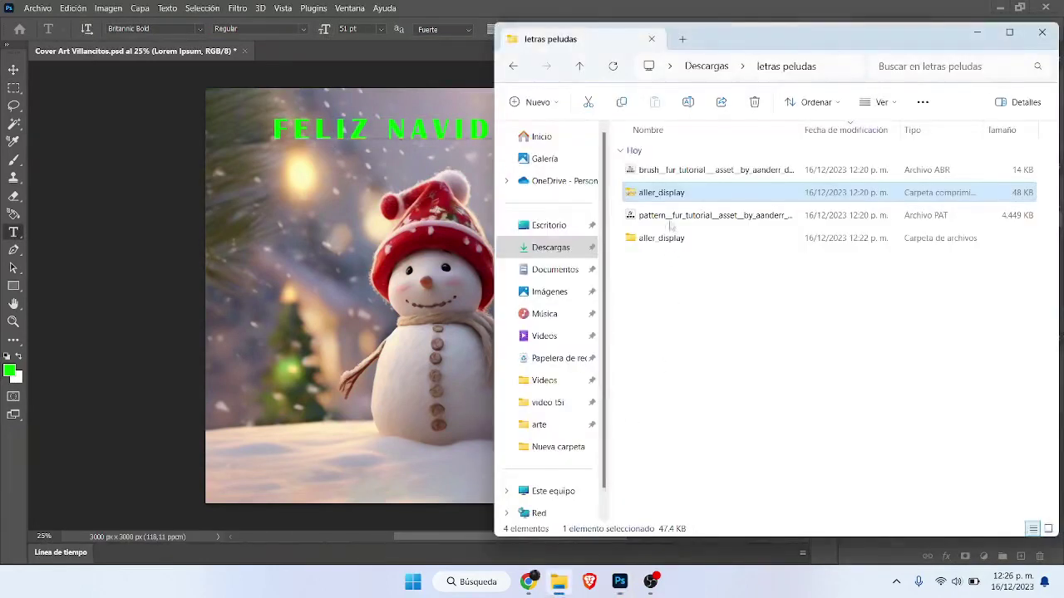
double_click(671, 206)
double_click(677, 172)
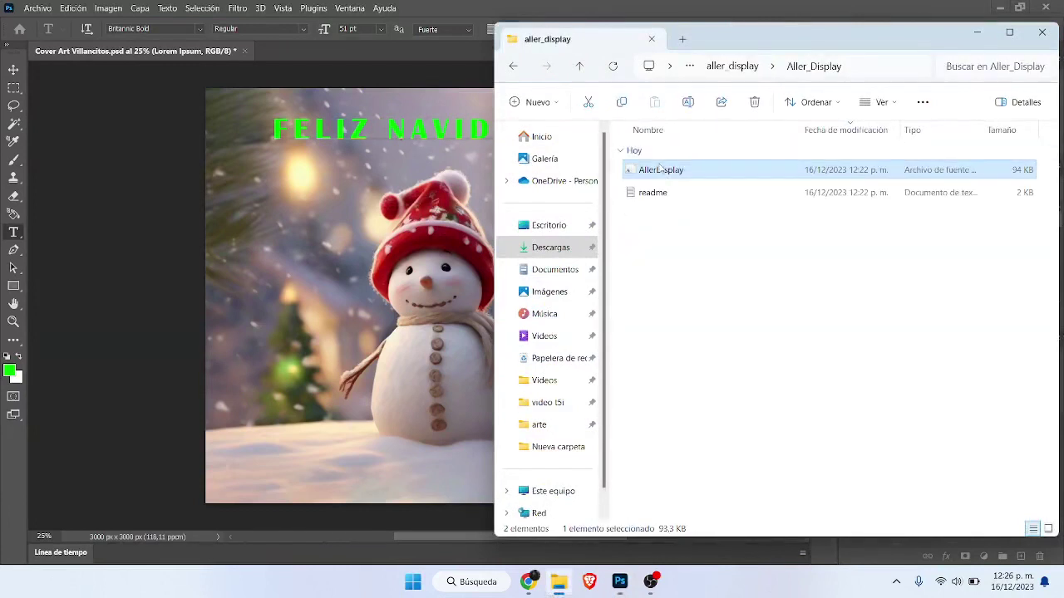
right_click(658, 170)
click(732, 181)
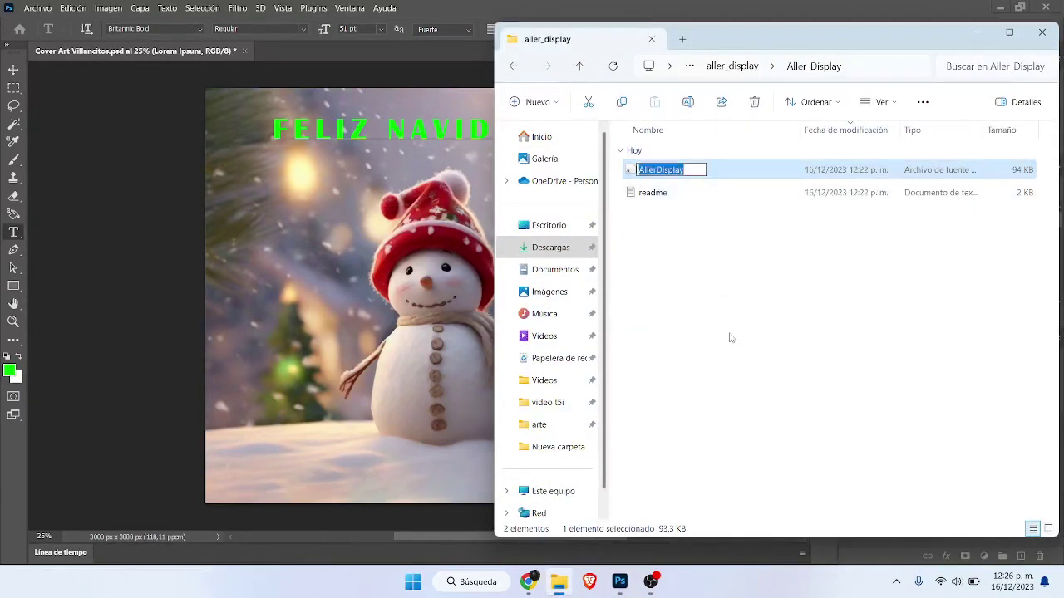
click(468, 16)
key(ctrl+a)
click(169, 26)
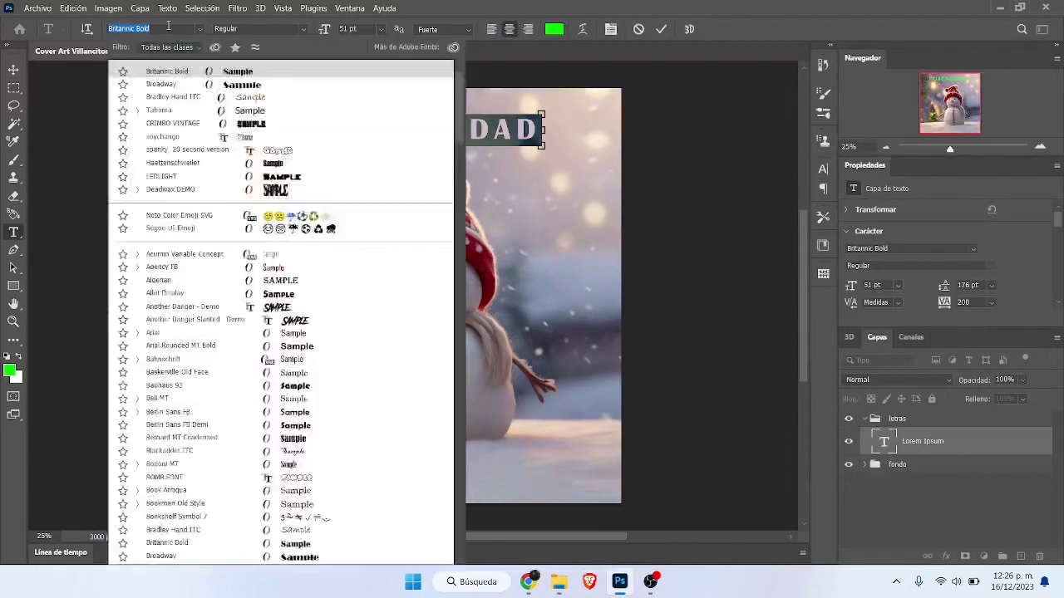
- Set the title in Aller Display, colour it near-white, and move it near the top centre
text(AllerDisplay)
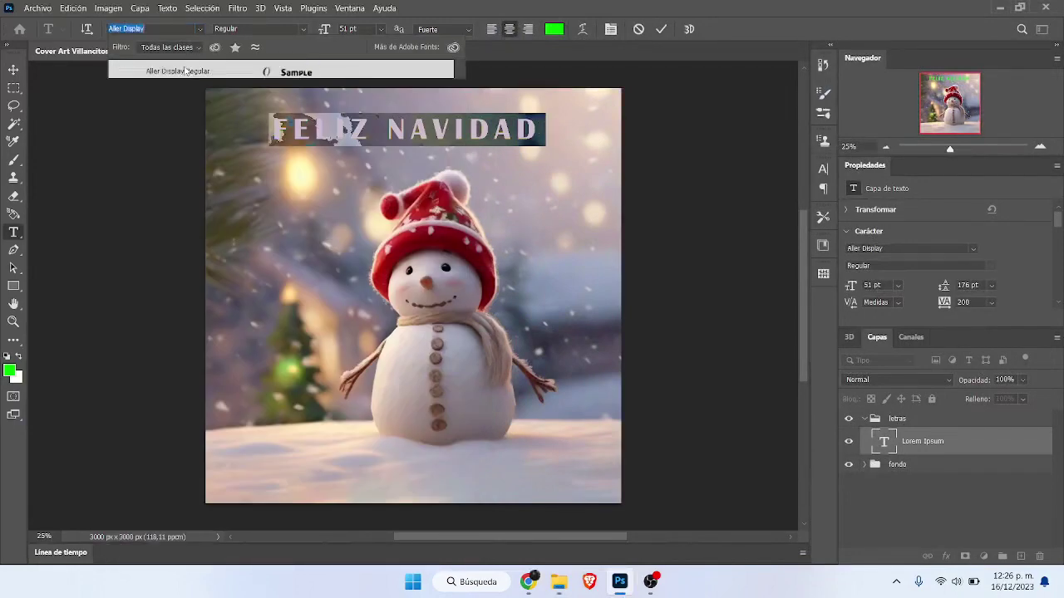
click(208, 66)
click(559, 27)
click(636, 181)
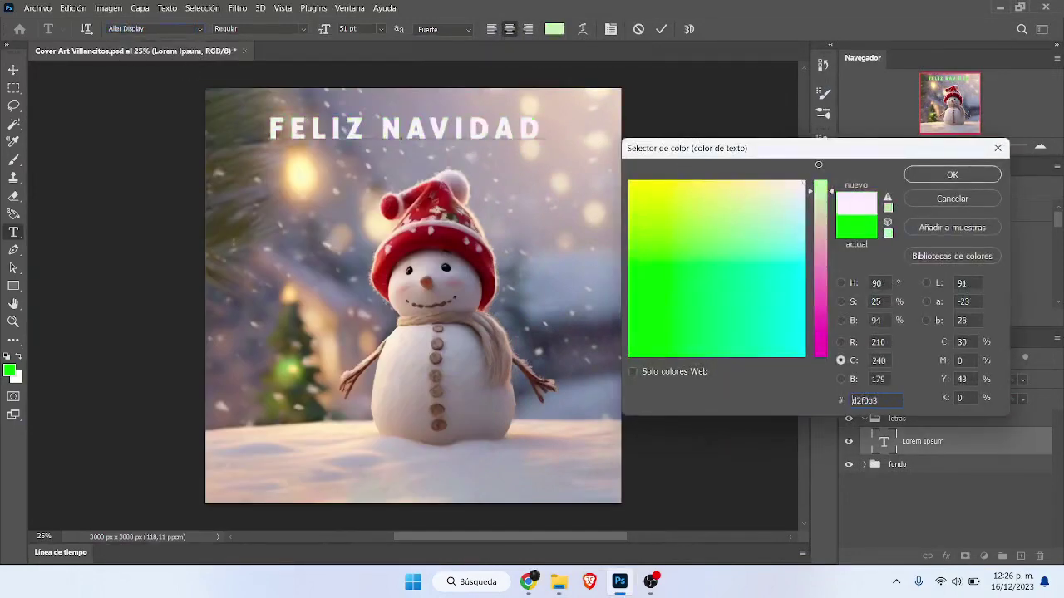
click(948, 171)
click(13, 69)
mouse_move(358, 120)
mouse_down()
mouse_move(366, 210)
mouse_move(368, 115)
mouse_move(418, 125)
mouse_up()
- Switch to the Brush tool and check its brush settings
click(14, 161)
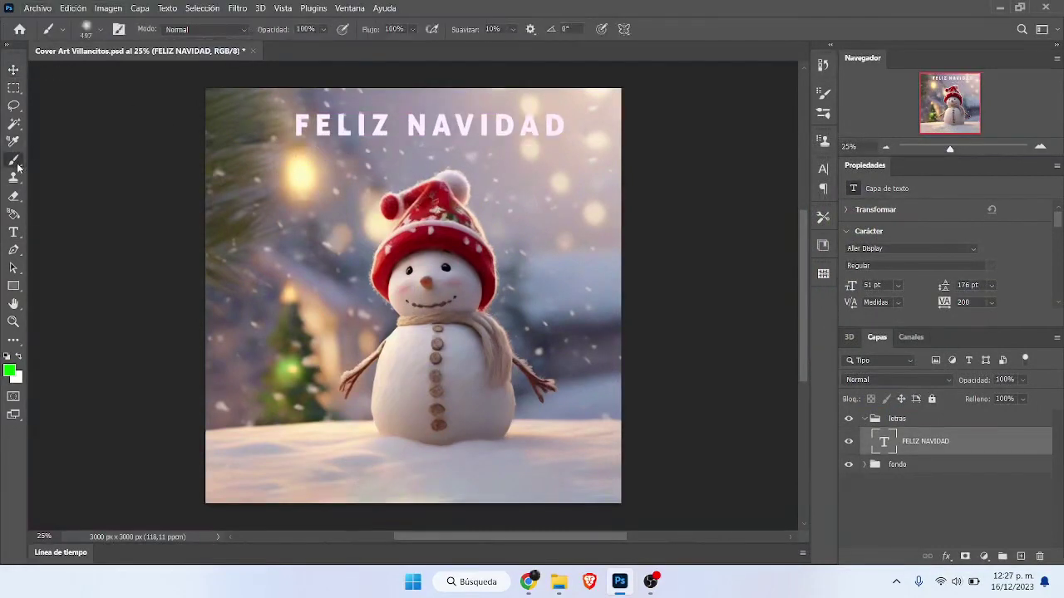
click(119, 29)
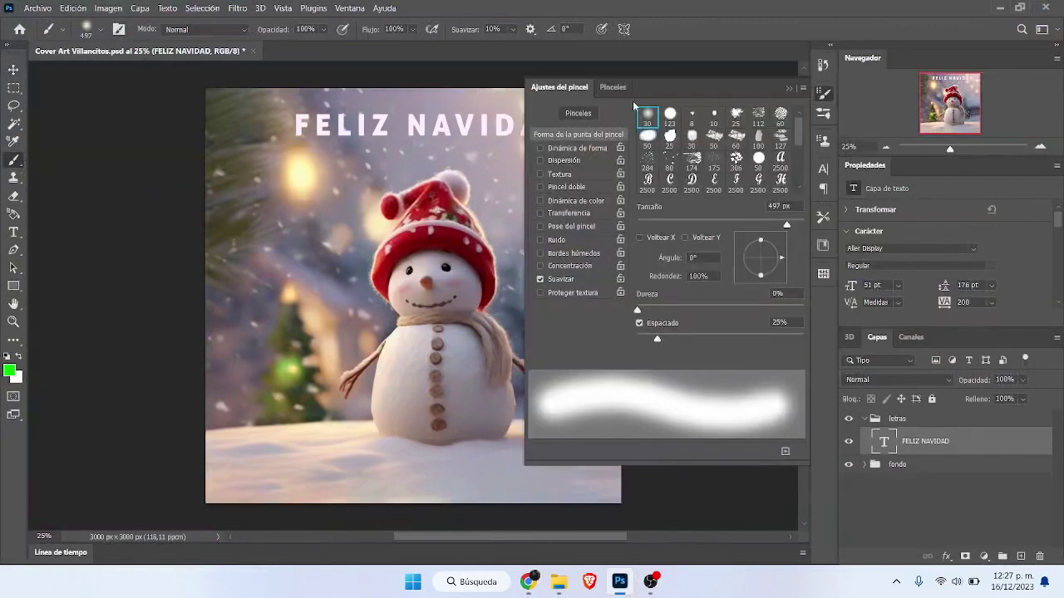
click(790, 91)
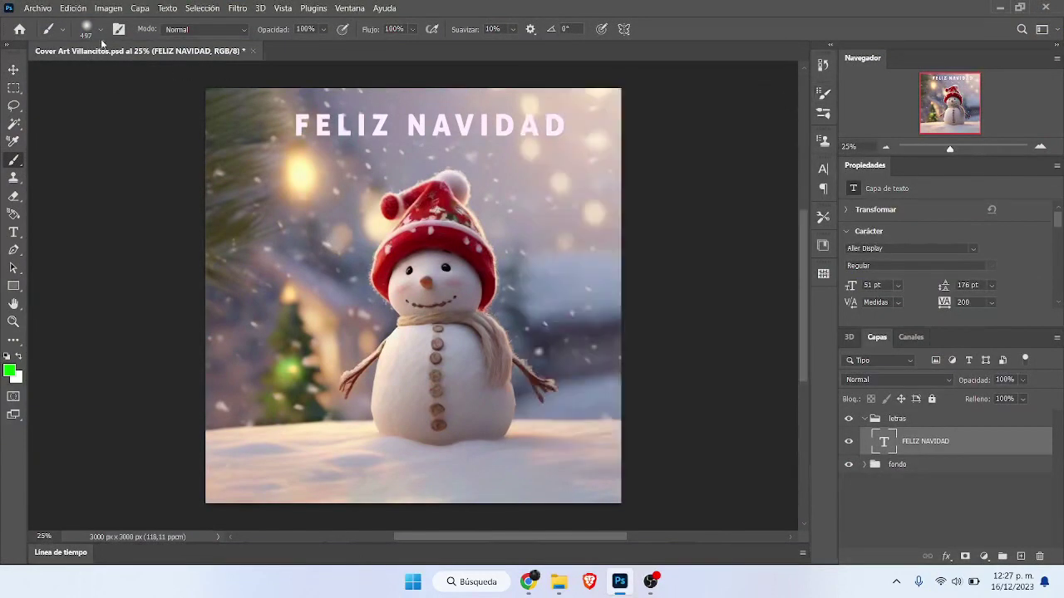
- Import the fur brush .abr from Descargas > letras peludas into the brush presets
click(86, 29)
click(187, 55)
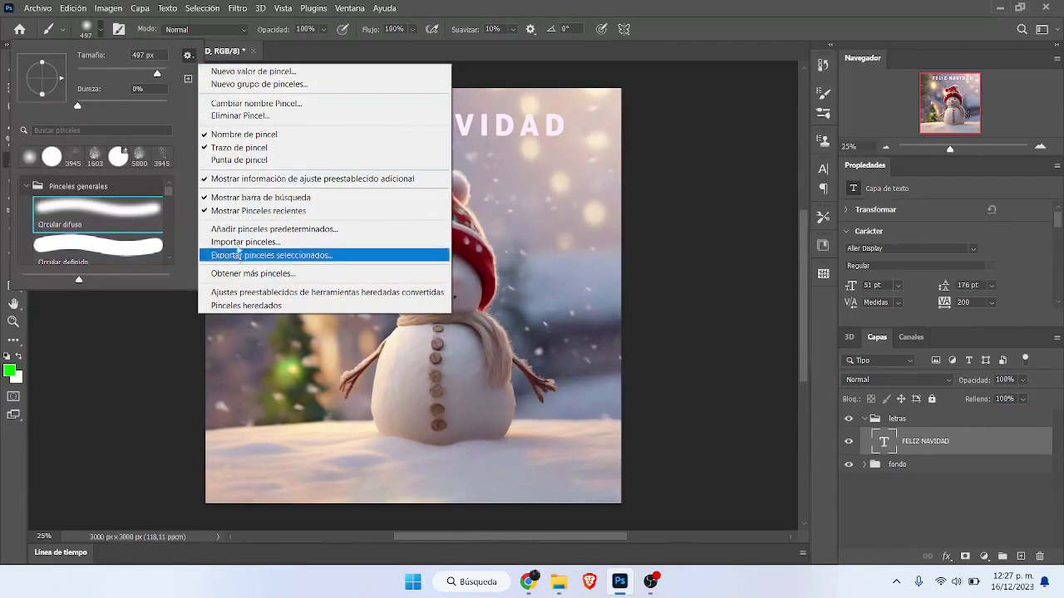
click(243, 242)
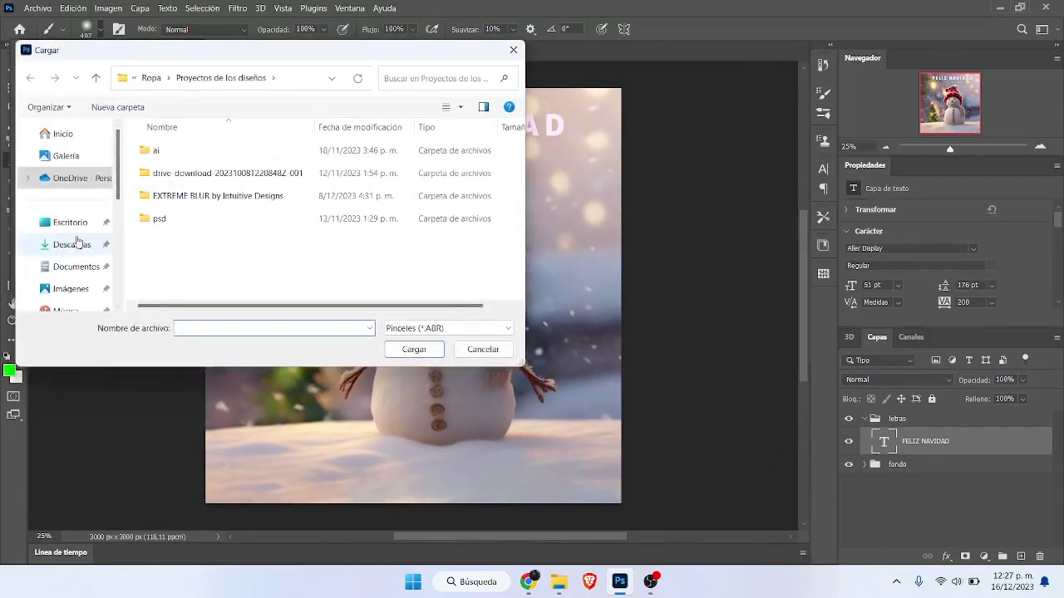
click(71, 244)
double_click(204, 170)
click(206, 170)
click(398, 353)
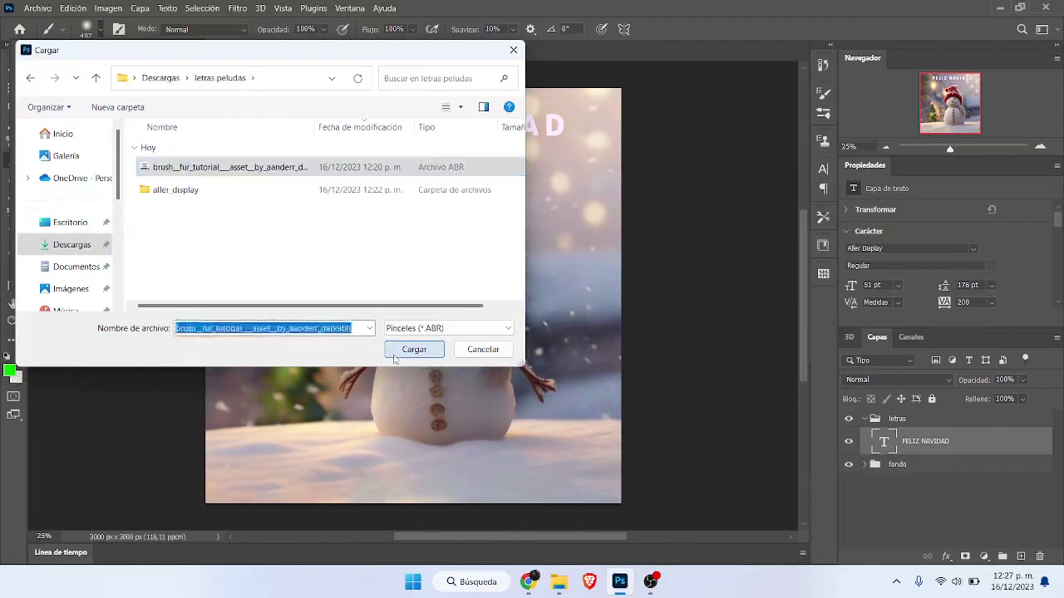
drag(166, 191, 166, 263)
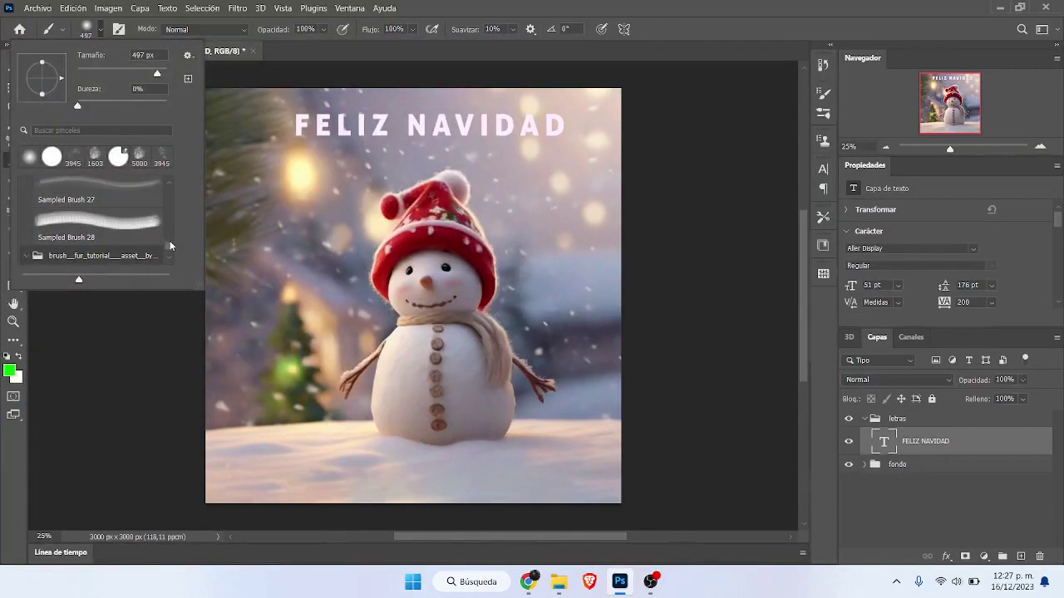
scroll(170, 264, down, 2)
- Add an empty layer and create a work path from the FELIZ NAVIDAD text layer
click(971, 544)
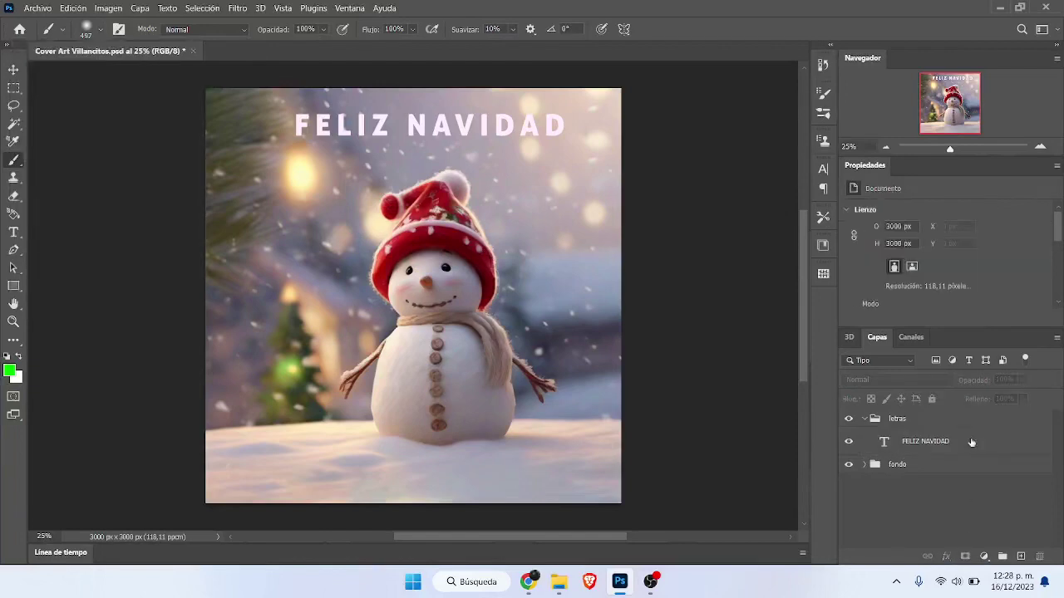
click(1021, 555)
right_click(961, 474)
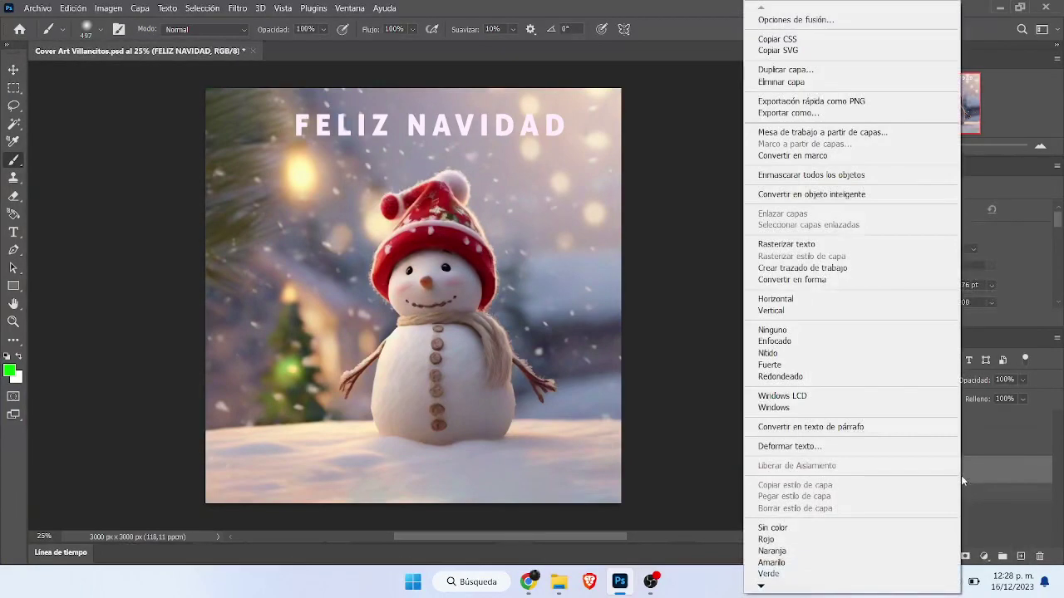
click(818, 270)
- Reselect the new empty layer Capa 1 in the Layers panel
click(911, 337)
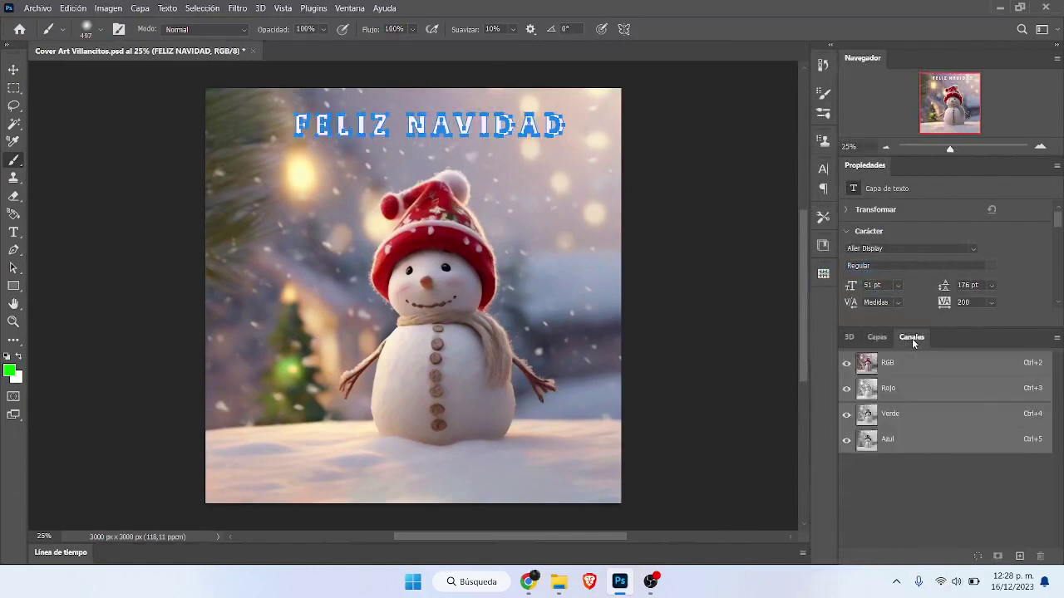
click(876, 337)
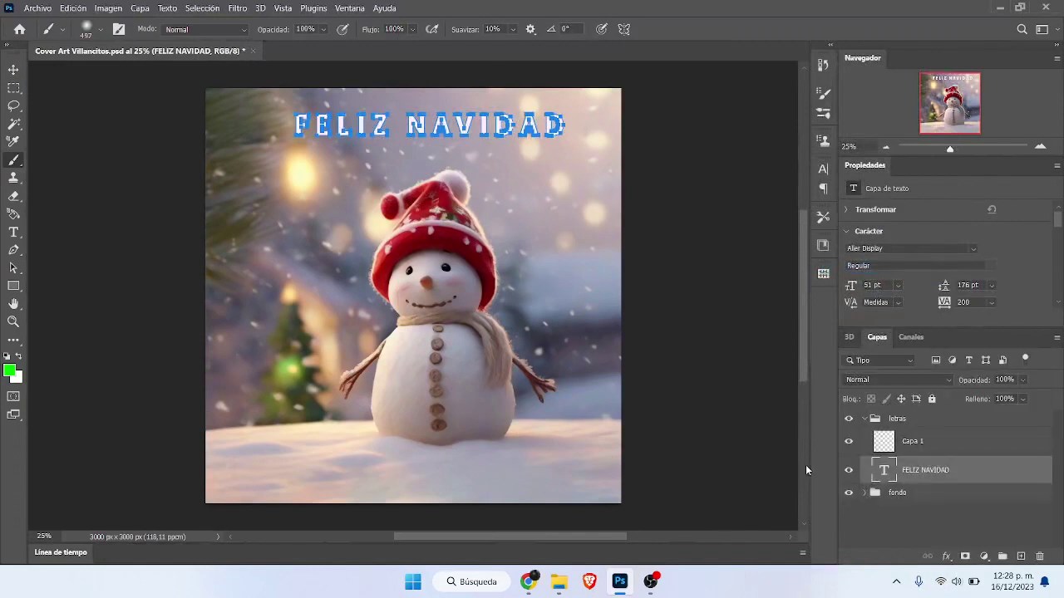
click(922, 441)
click(911, 338)
click(876, 337)
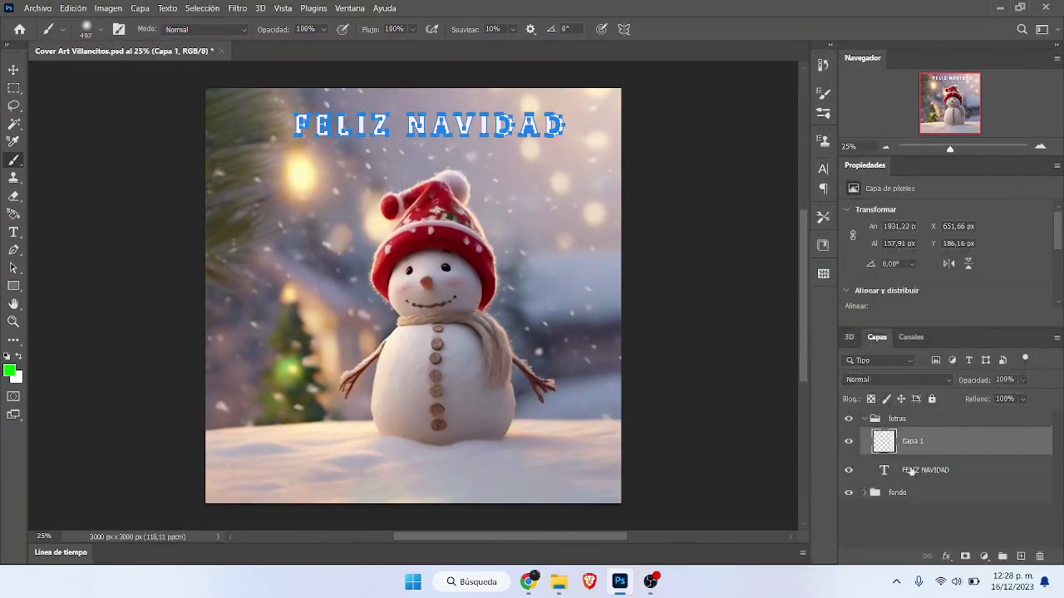
click(912, 472)
click(899, 443)
right_click(898, 443)
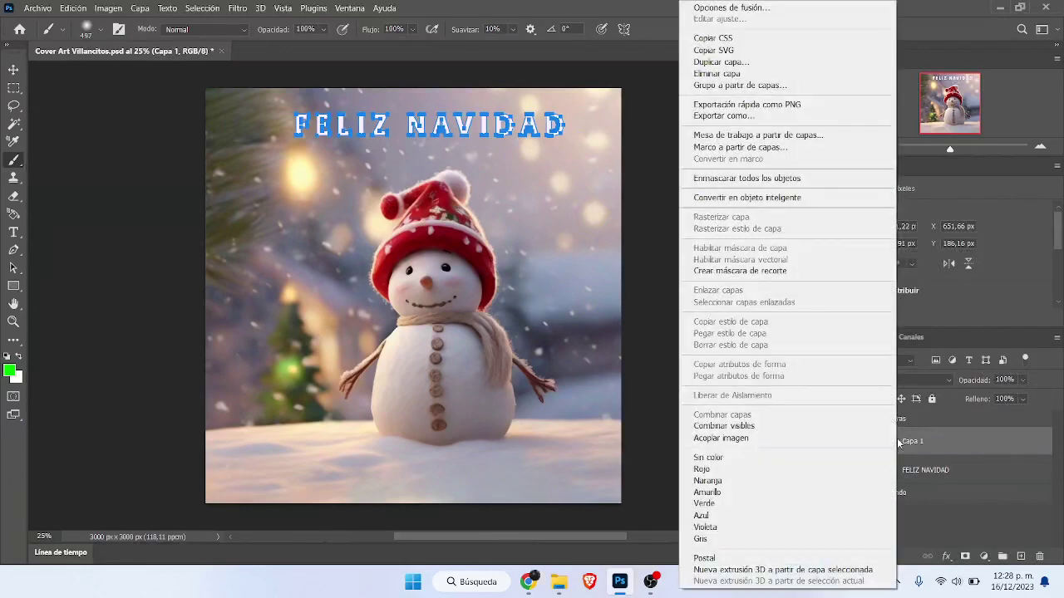
right_click(943, 470)
click(350, 7)
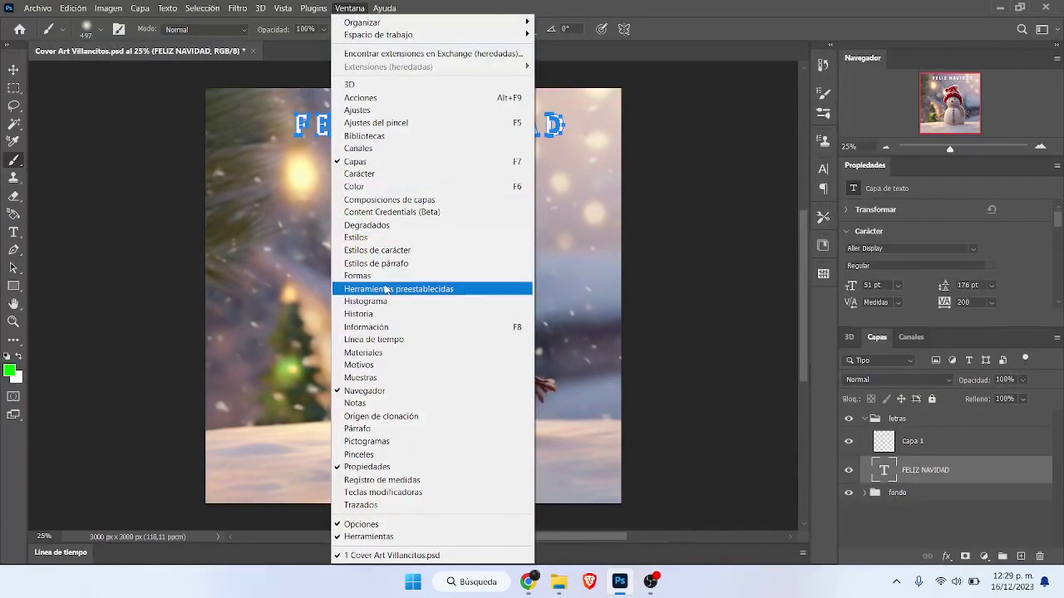
- Make Capa 1 the active layer again in the Layers panel
click(1053, 345)
click(1056, 338)
click(1056, 343)
click(1058, 340)
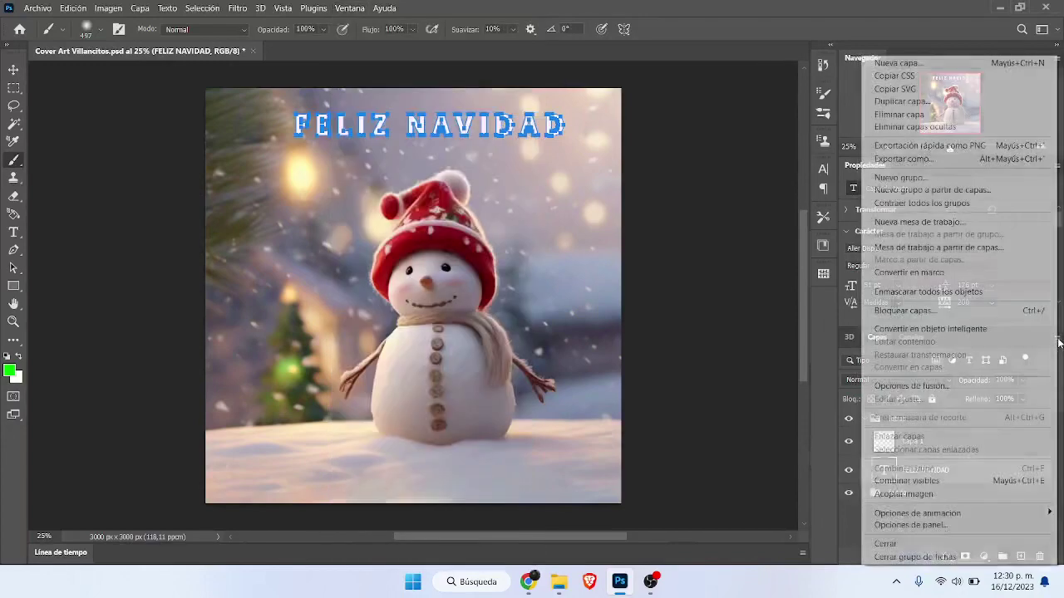
click(1059, 343)
click(914, 449)
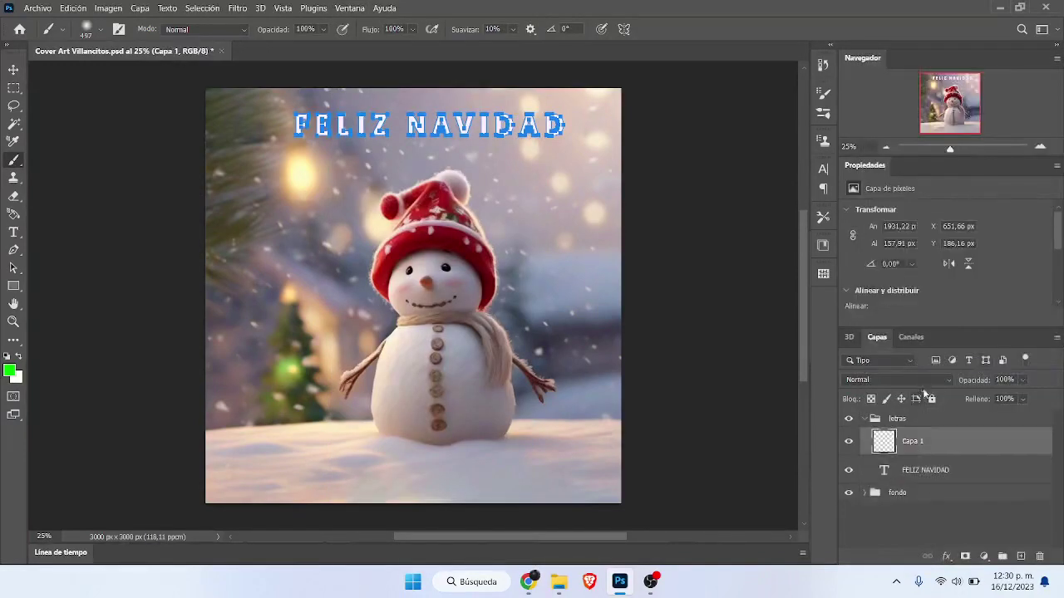
click(912, 338)
click(879, 340)
- Try the Channels, Character and Brush panels, then show Paths and select Trazado de trabajo
click(349, 7)
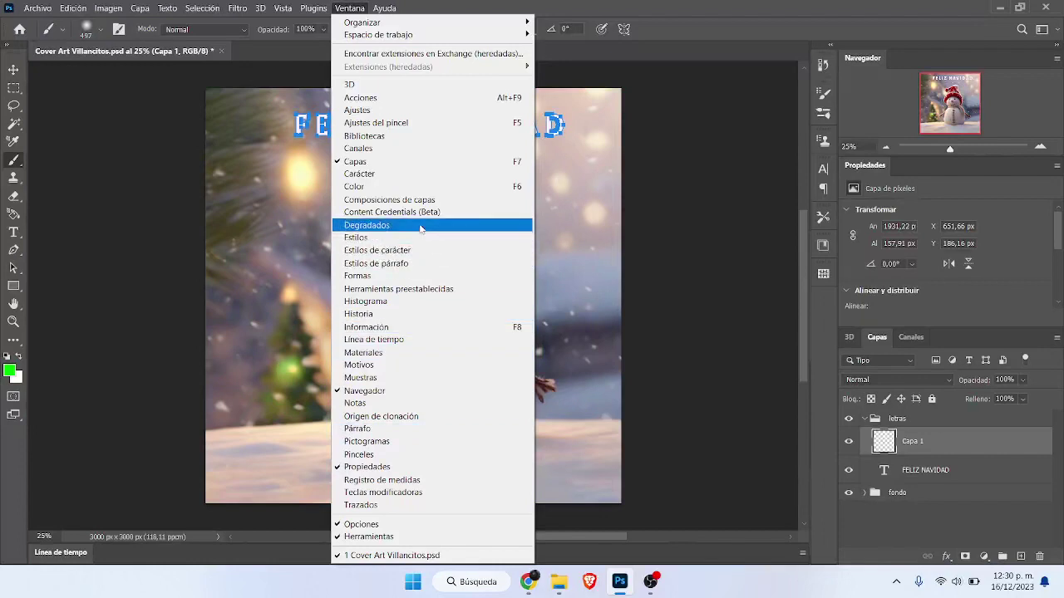
click(374, 148)
click(346, 7)
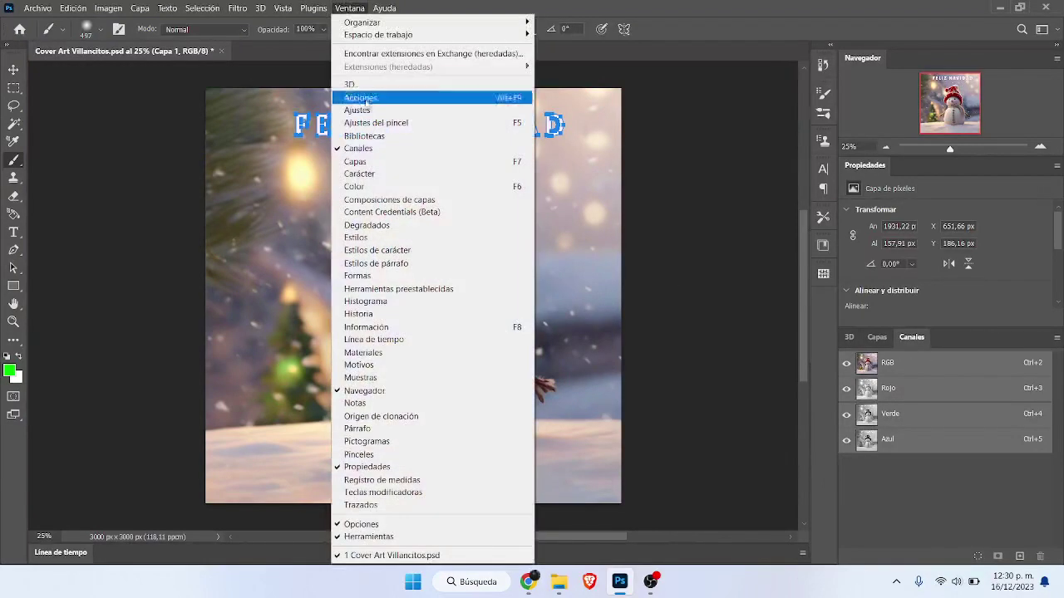
click(367, 174)
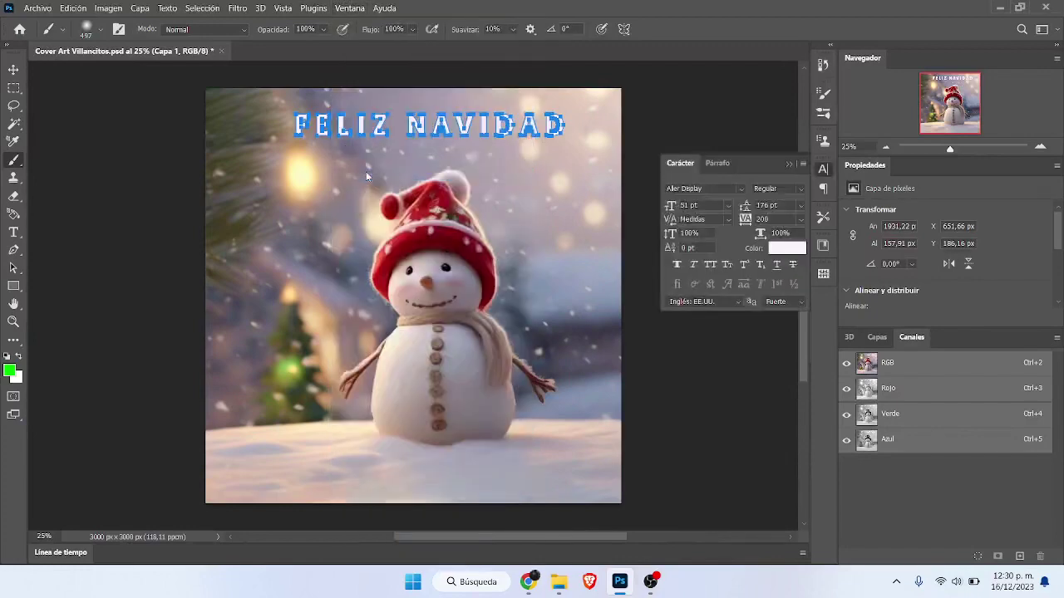
click(351, 7)
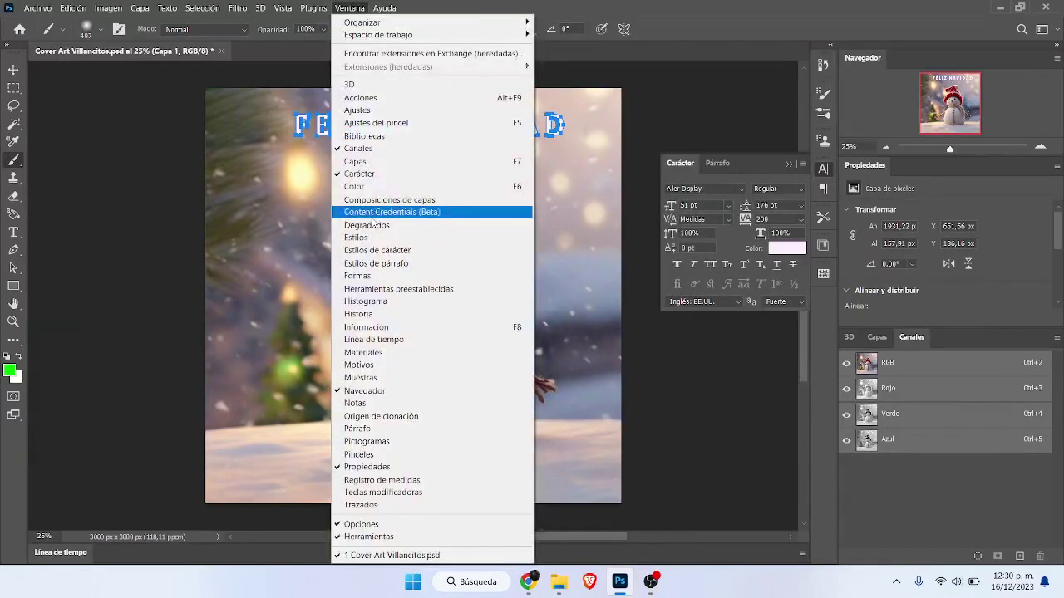
click(375, 122)
click(350, 7)
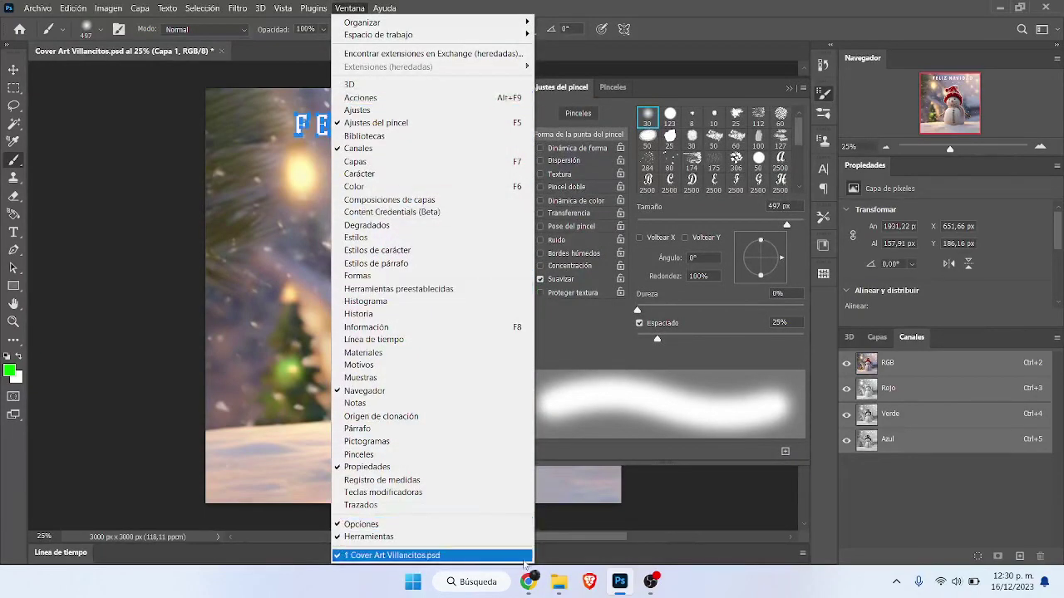
click(445, 505)
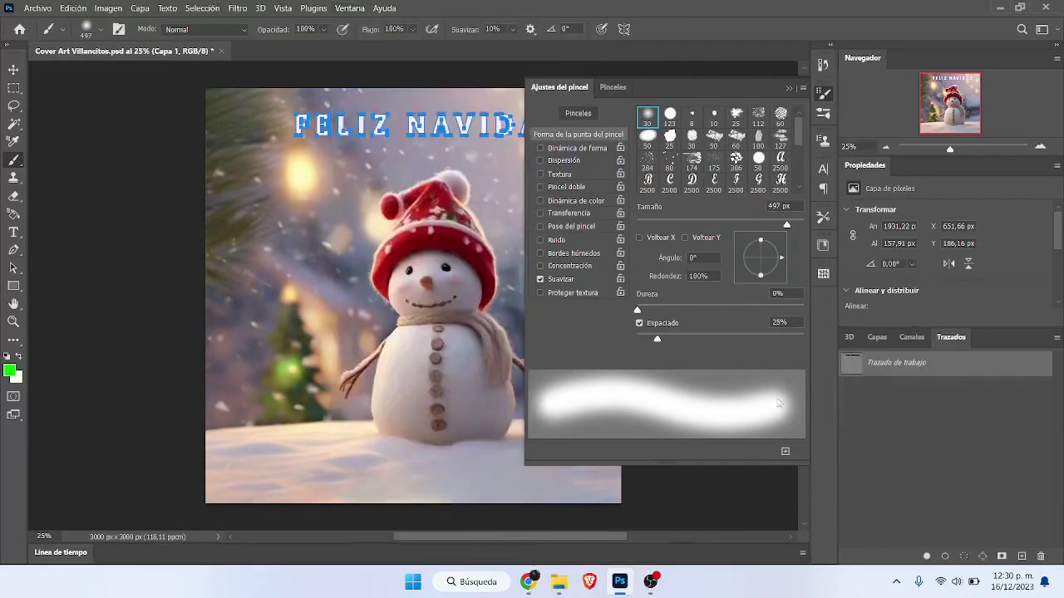
click(787, 90)
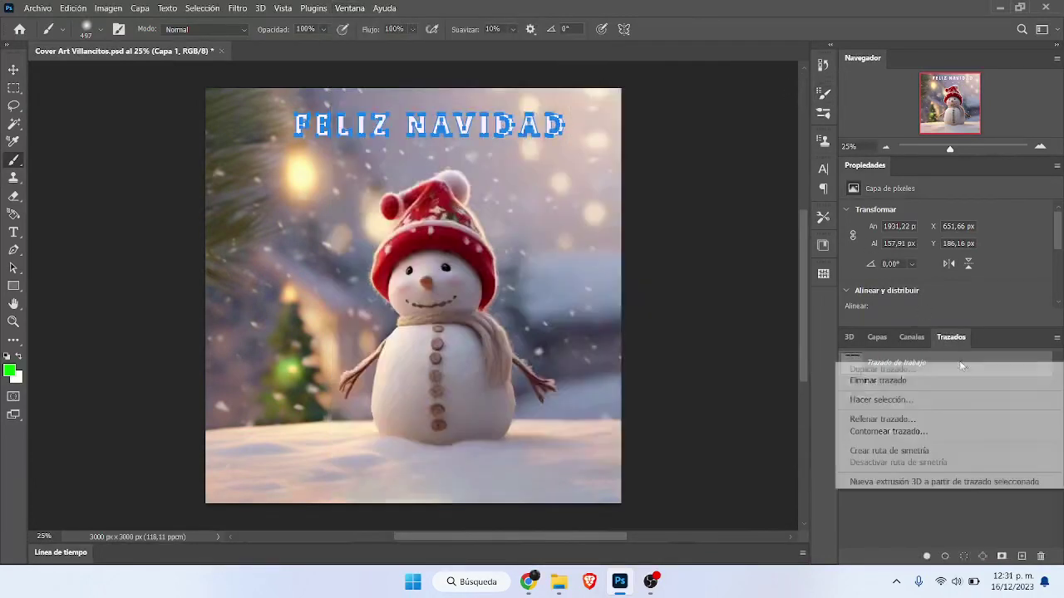
- Cancel Rellenar trazado and stroke the work path with Pincel instead of the pencil
right_click(955, 364)
click(909, 419)
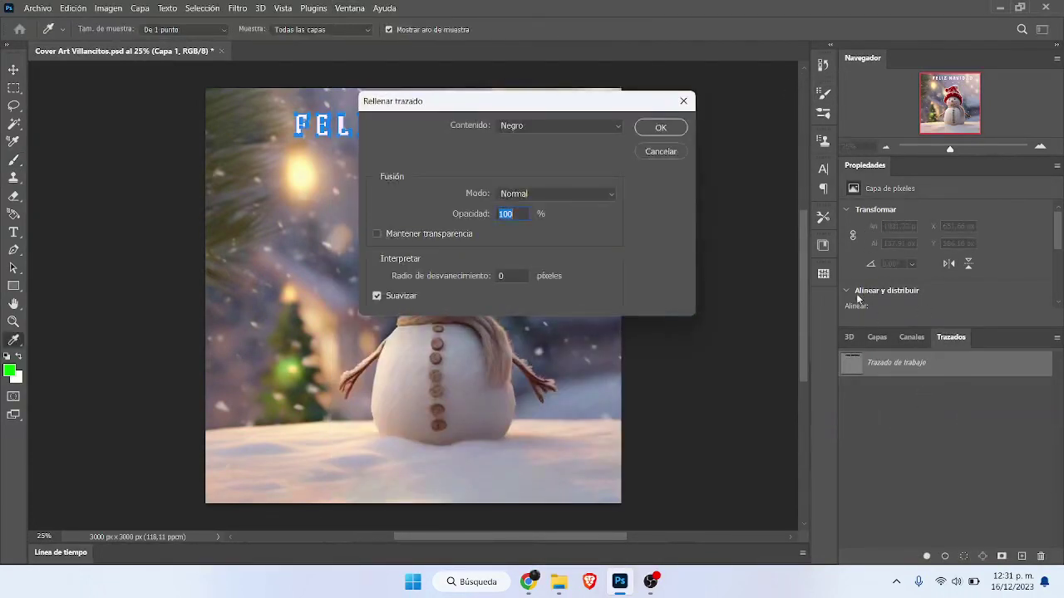
click(684, 100)
right_click(998, 370)
click(909, 439)
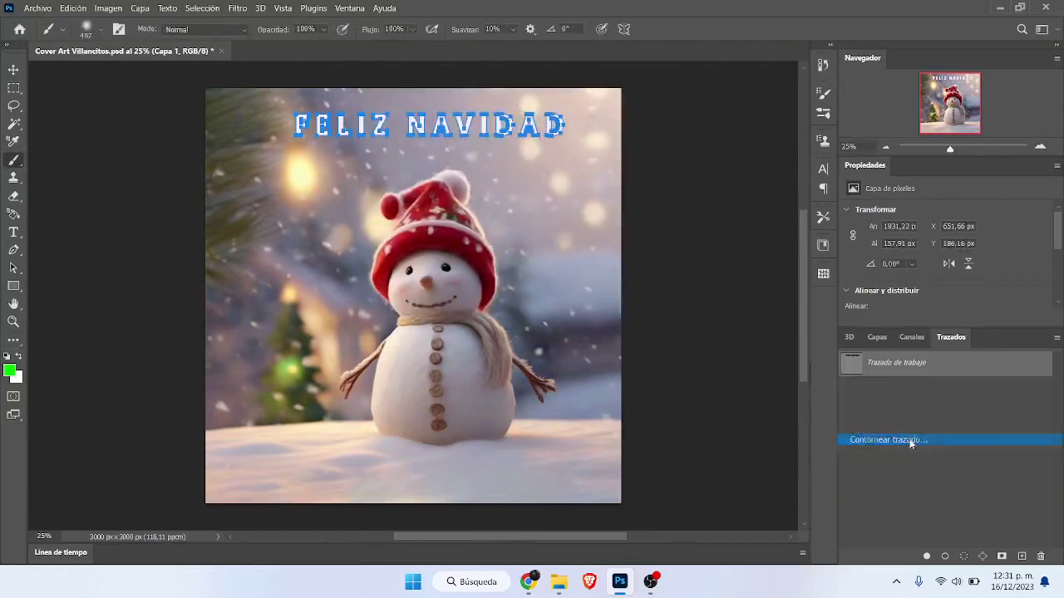
click(602, 173)
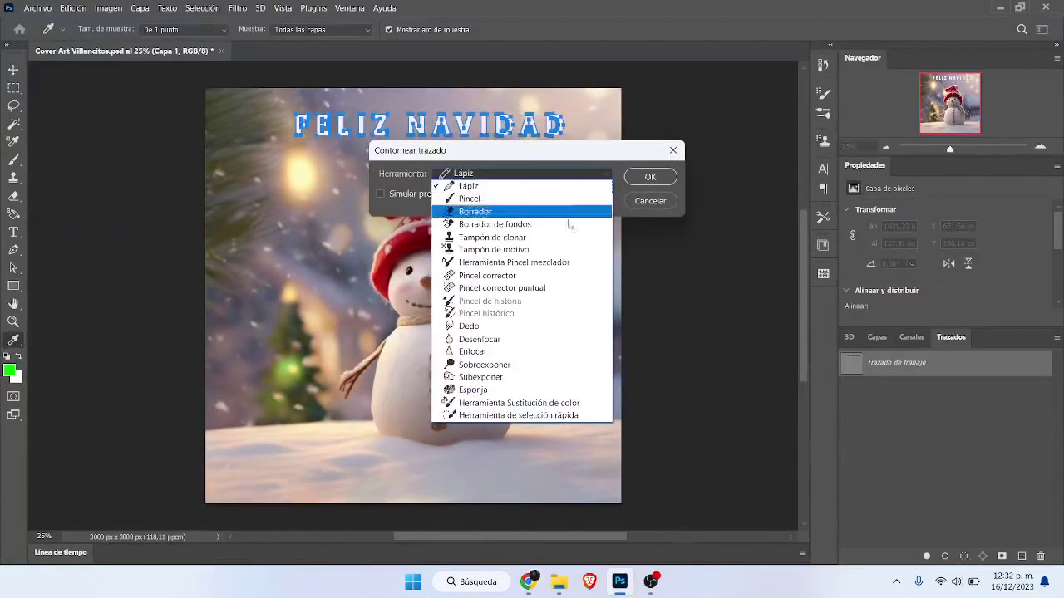
click(498, 188)
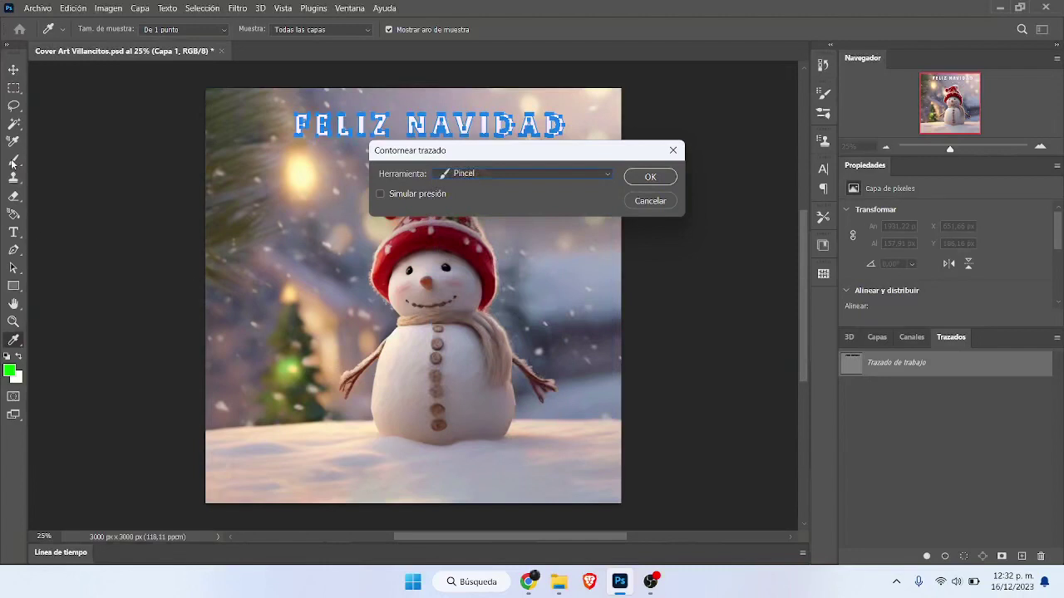
click(649, 175)
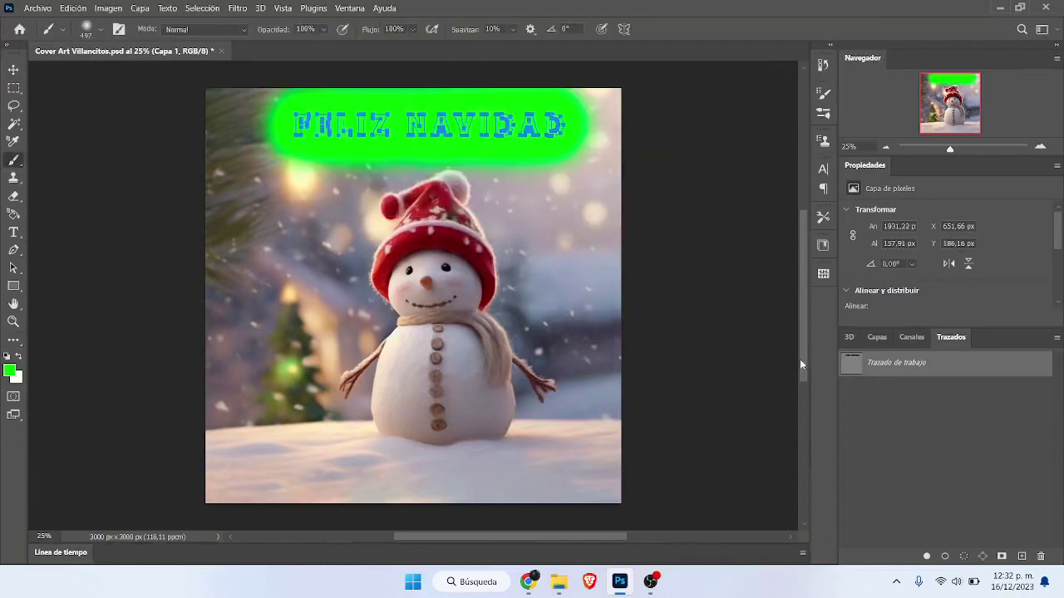
- Undo the green stroke and restroke the path with the white 56 px FUR Brush - Tutorial
key(ctrl+z)
click(99, 29)
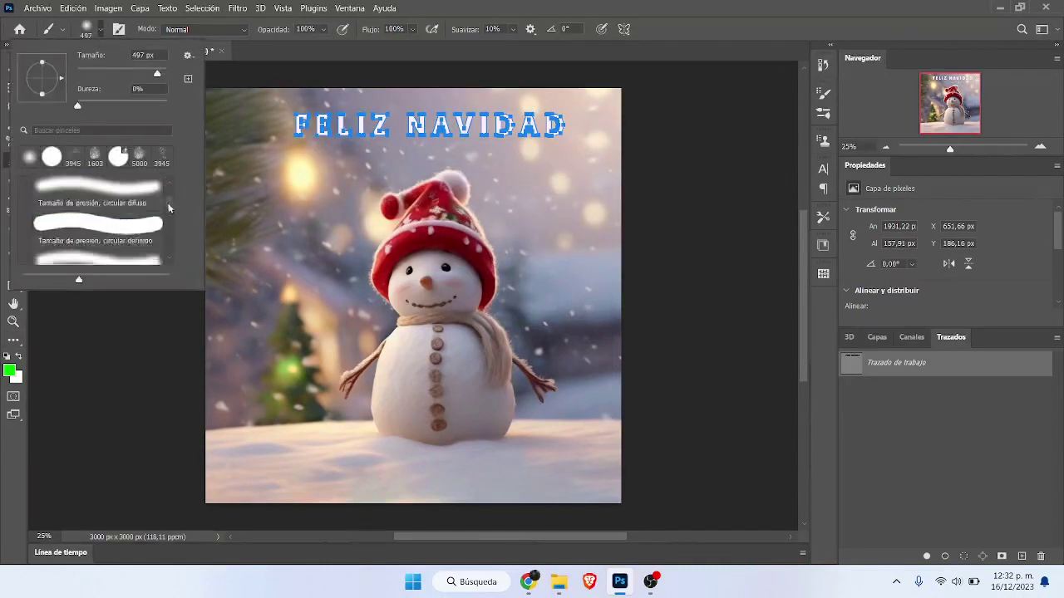
drag(169, 191, 167, 253)
click(98, 241)
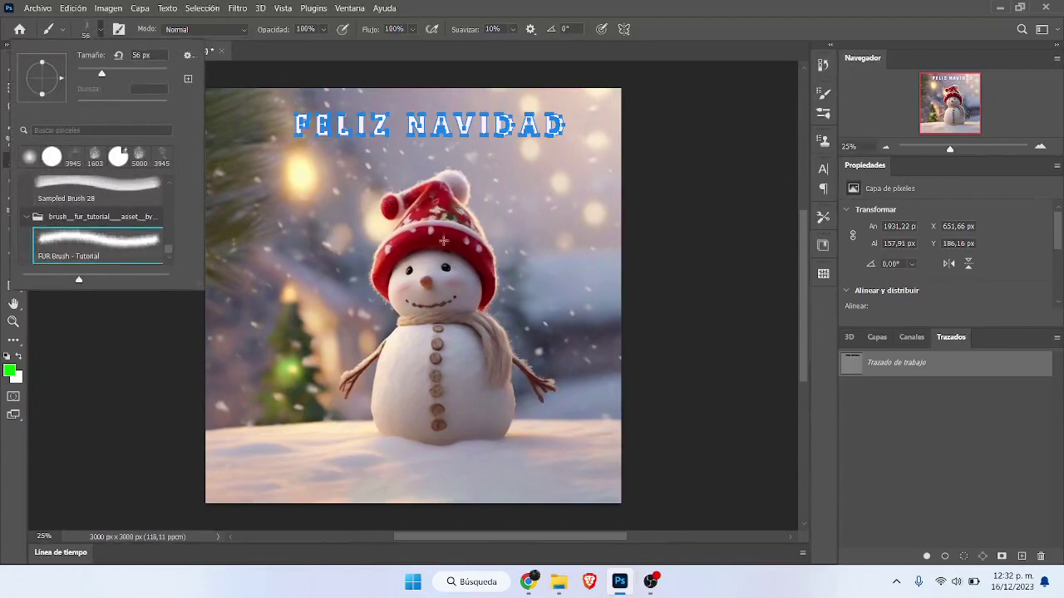
click(19, 357)
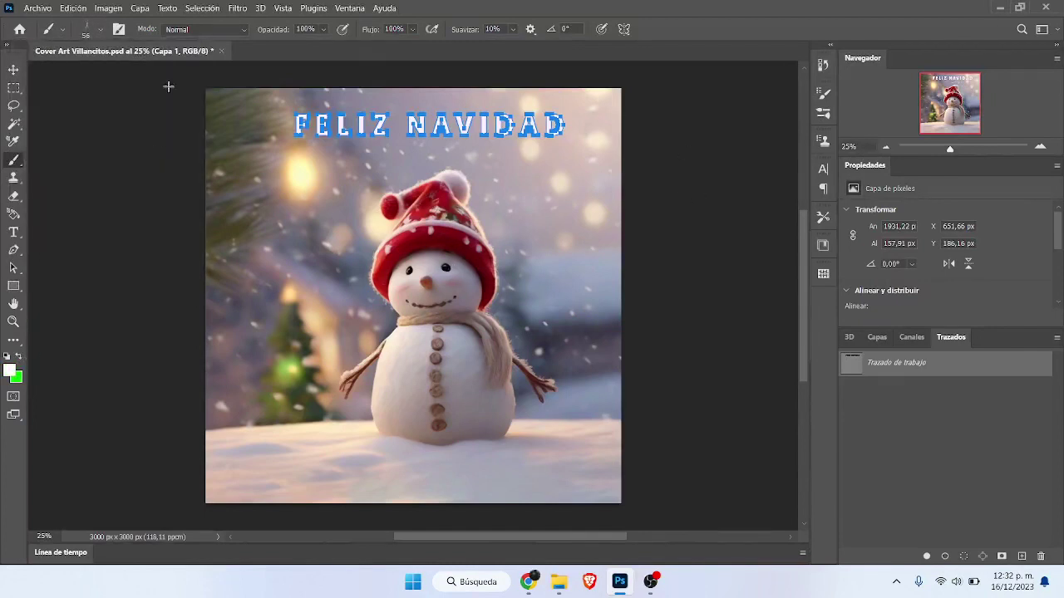
right_click(976, 368)
click(921, 430)
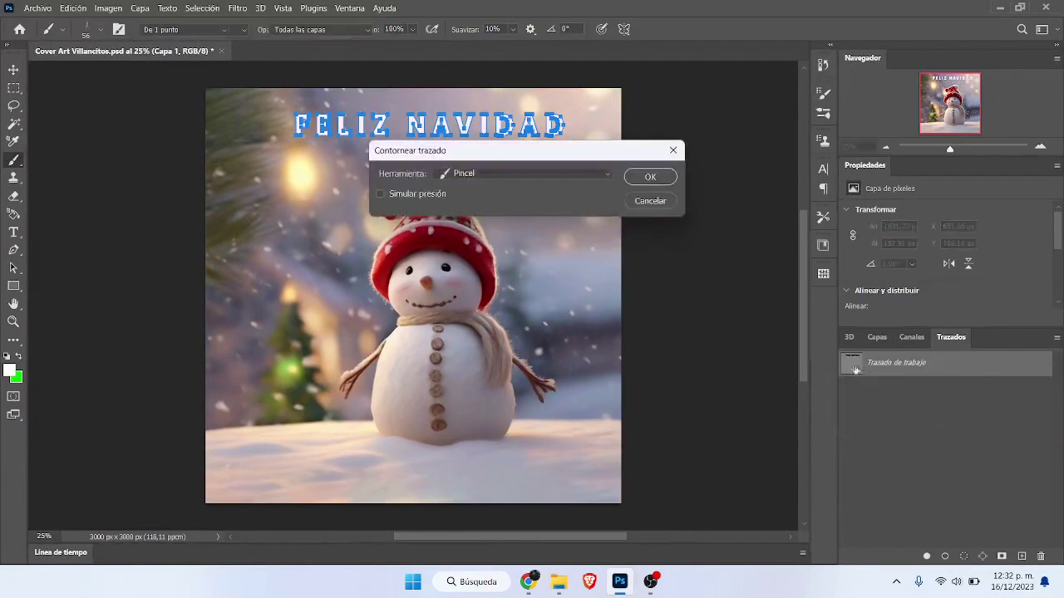
click(657, 180)
- Align the fur outline over the title and select the FELIZ NAVIDAD text layer
click(13, 70)
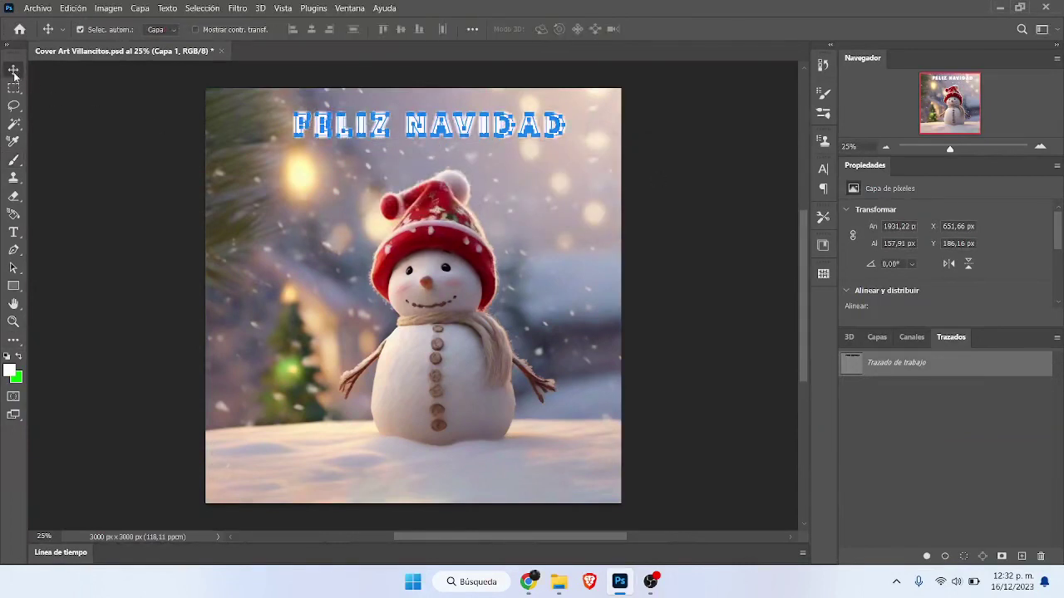
click(876, 337)
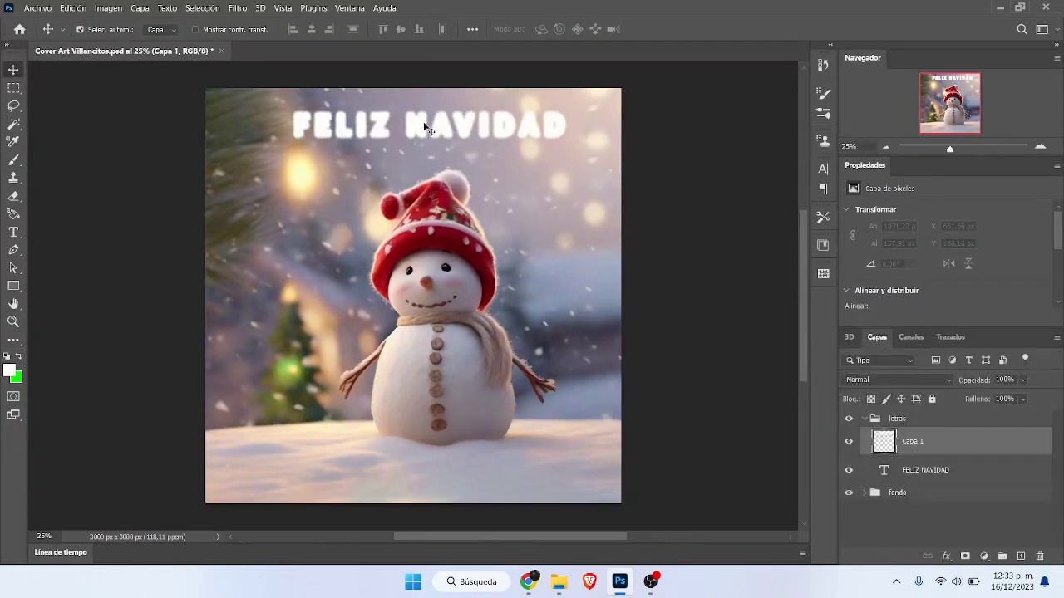
mouse_move(426, 129)
mouse_down()
mouse_move(426, 324)
mouse_move(426, 129)
mouse_up()
double_click(964, 441)
key(Escape)
click(940, 470)
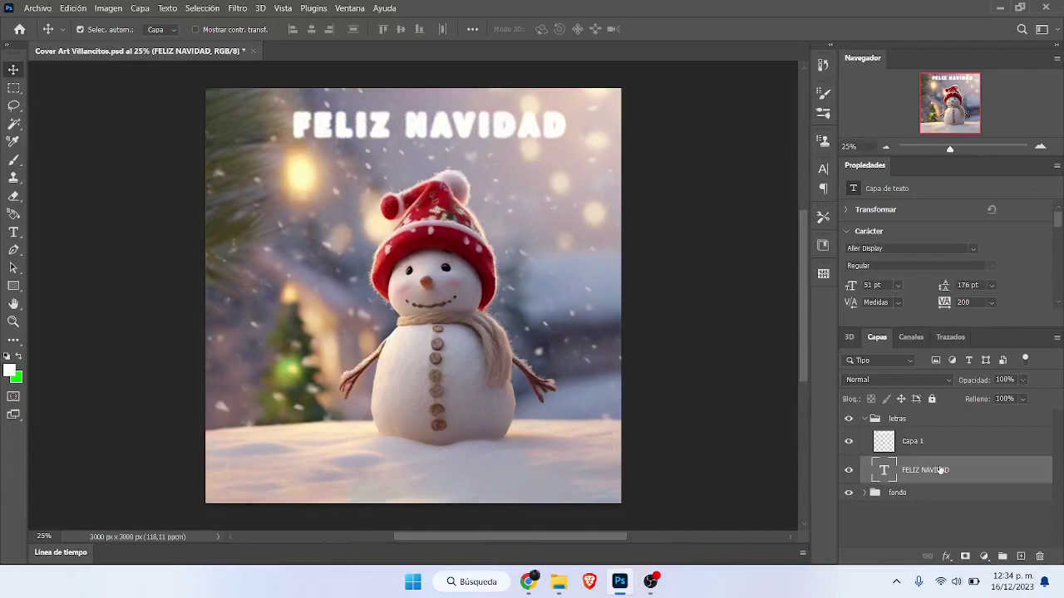
- Merge the FELIZ NAVIDAD text into Capa 1 and open its layer style settings
shift+click(912, 445)
key(ctrl+e)
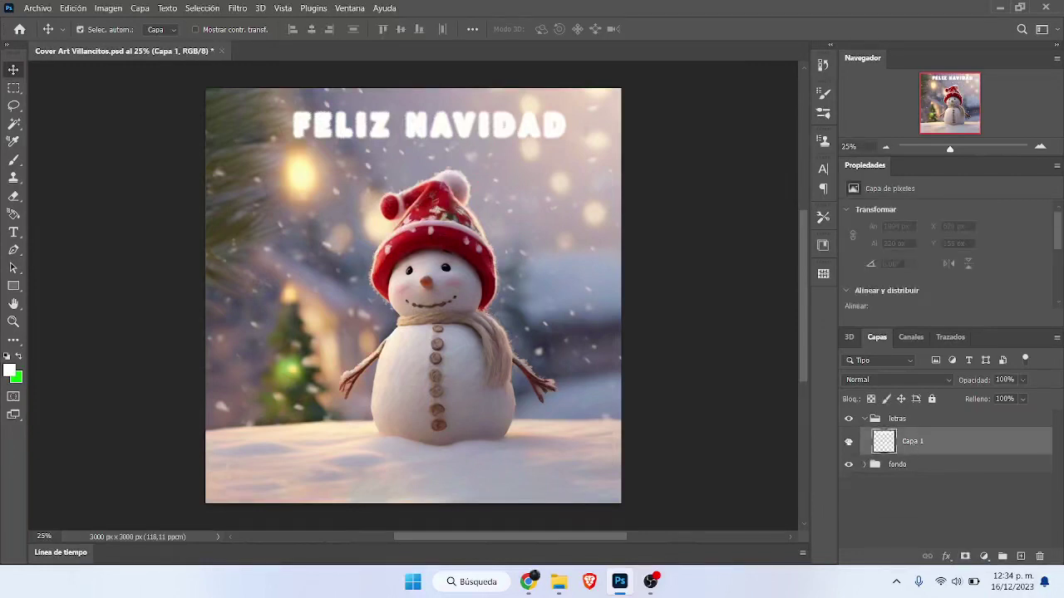
double_click(953, 442)
drag(603, 98, 745, 90)
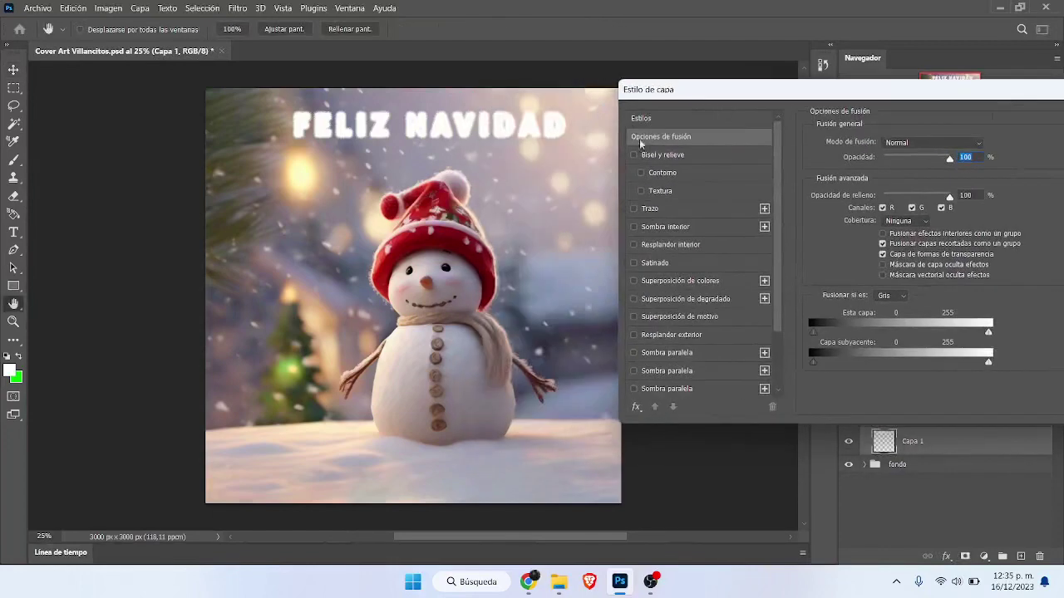
- Add Bevel and Emboss with a spiky contour preset and an adjusted contour range
click(646, 157)
click(649, 175)
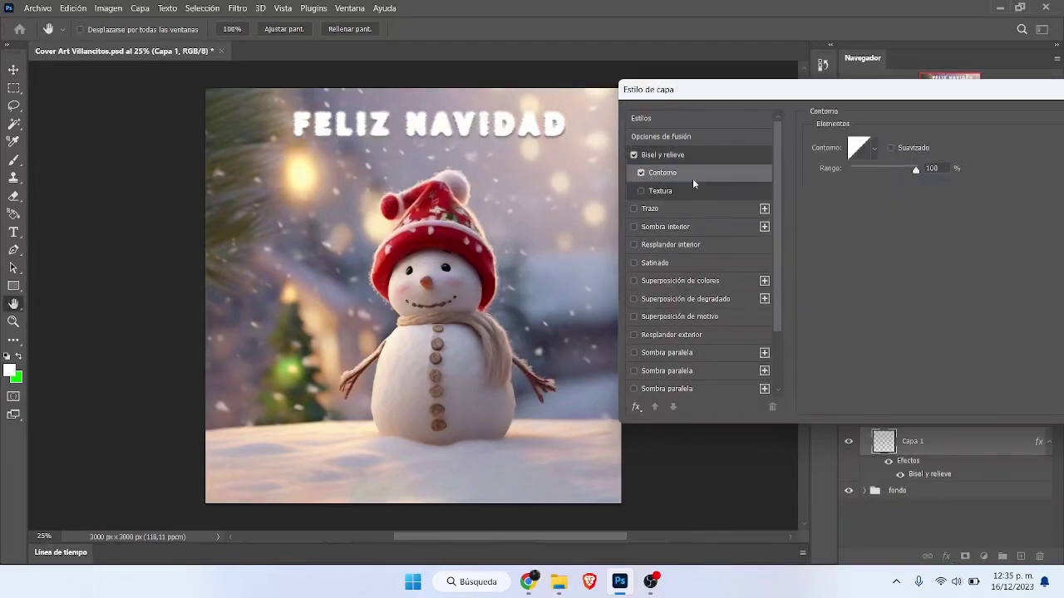
click(874, 149)
click(837, 212)
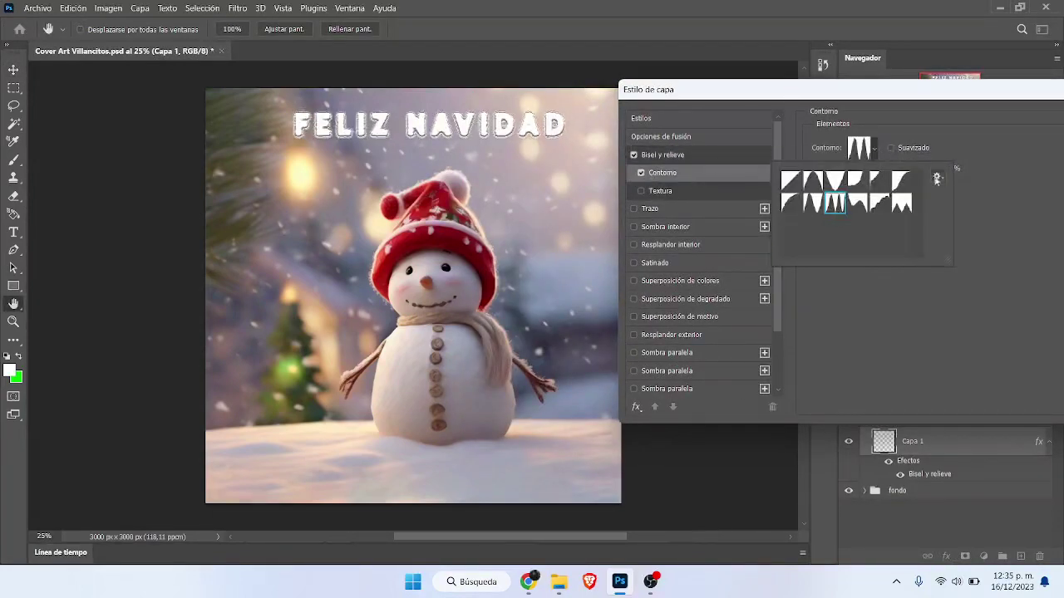
click(992, 272)
click(886, 168)
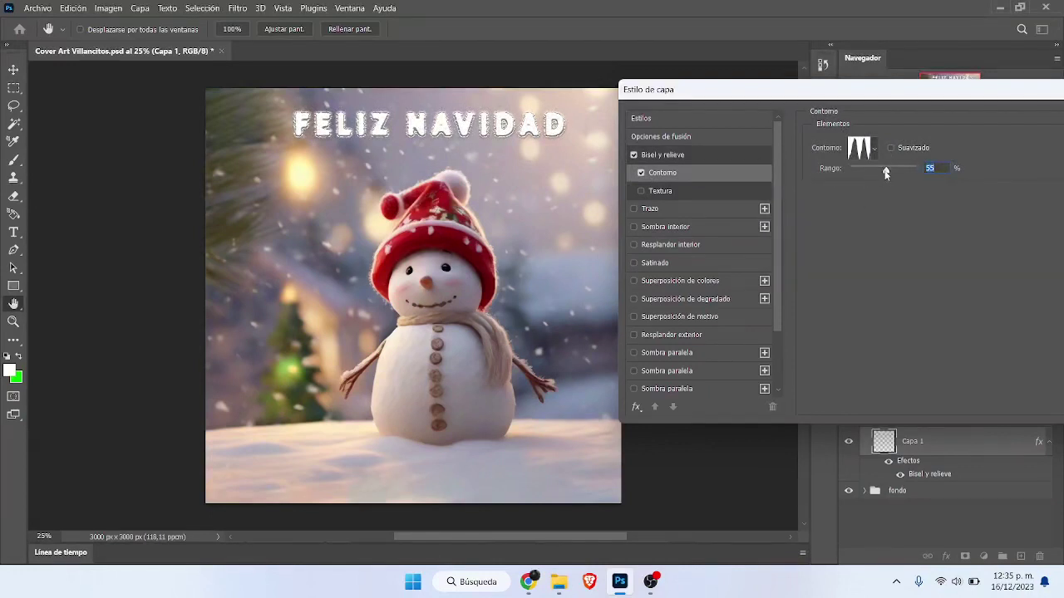
drag(886, 172, 826, 174)
- Add a patterned texture to the bevel
click(631, 161)
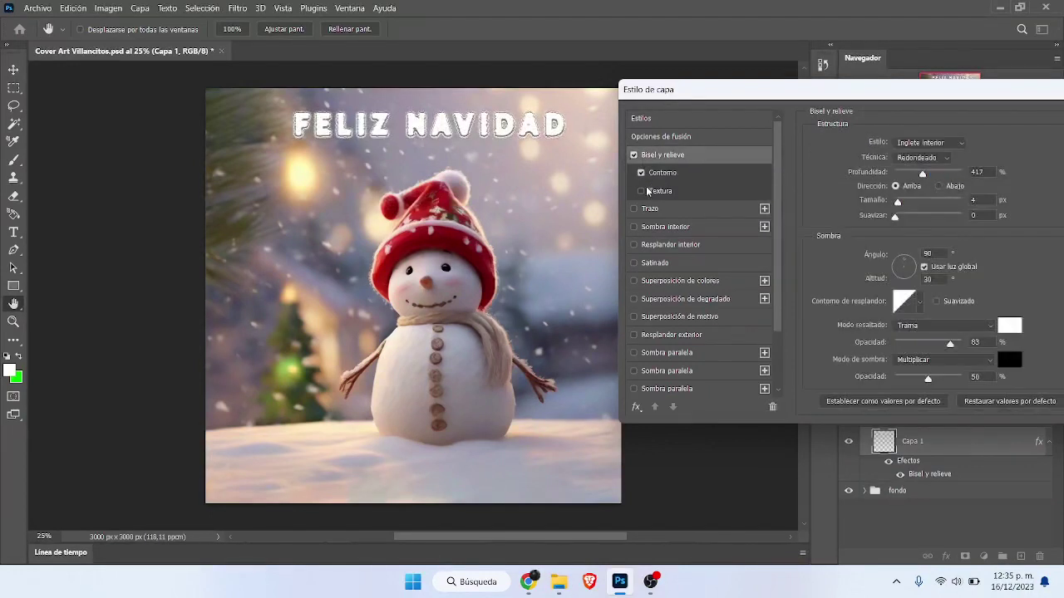
click(648, 191)
click(904, 157)
click(809, 276)
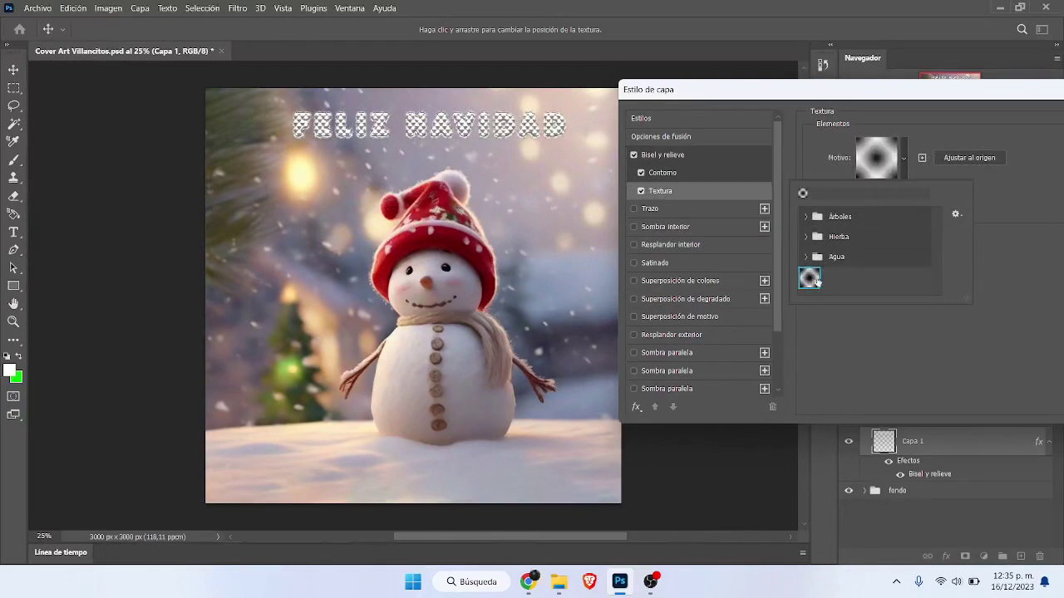
- Drop texture and contour; set bevel depth 168%, soften 14 px, and raise shading opacity
click(641, 191)
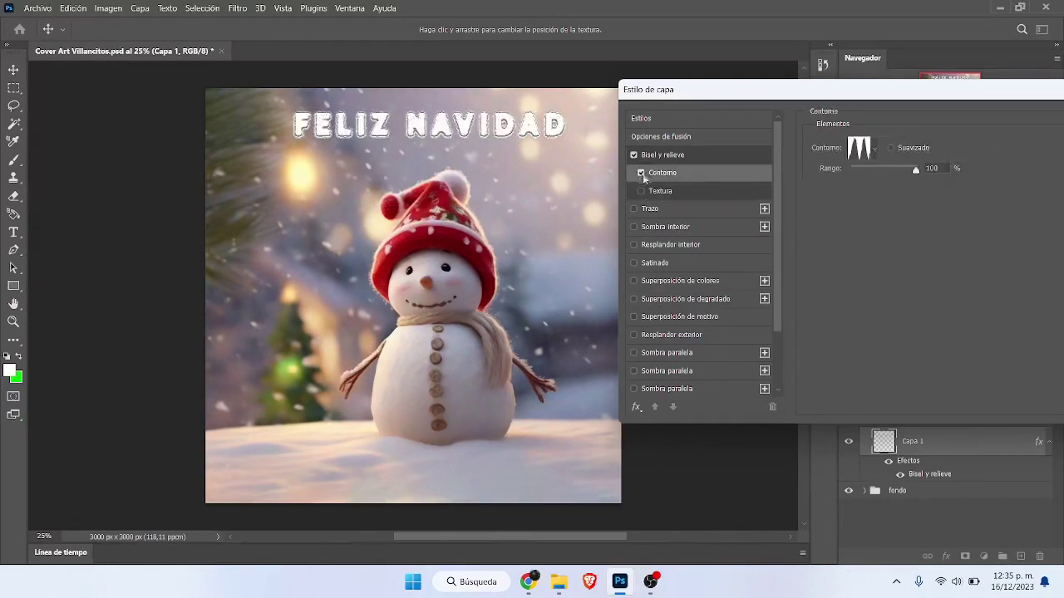
click(640, 172)
mouse_move(923, 173)
mouse_down()
mouse_move(906, 175)
mouse_move(899, 202)
mouse_move(955, 217)
mouse_up()
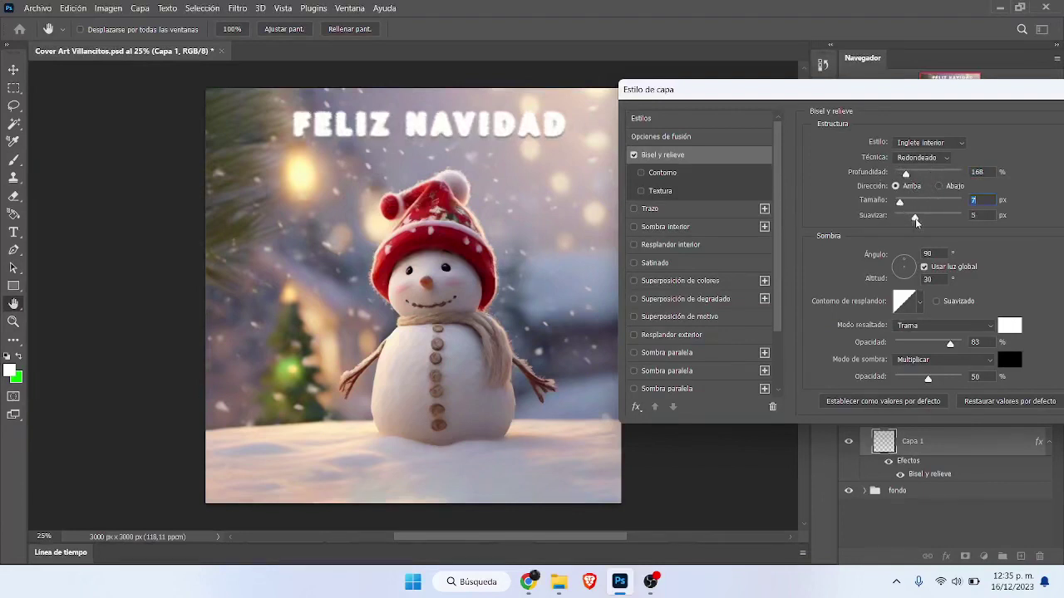
mouse_move(950, 343)
mouse_down()
mouse_move(915, 344)
mouse_move(962, 343)
mouse_up()
drag(928, 378, 945, 378)
- Add stroke, inner shadow and inner glow effects, trying then removing satin and colour overlay
click(633, 209)
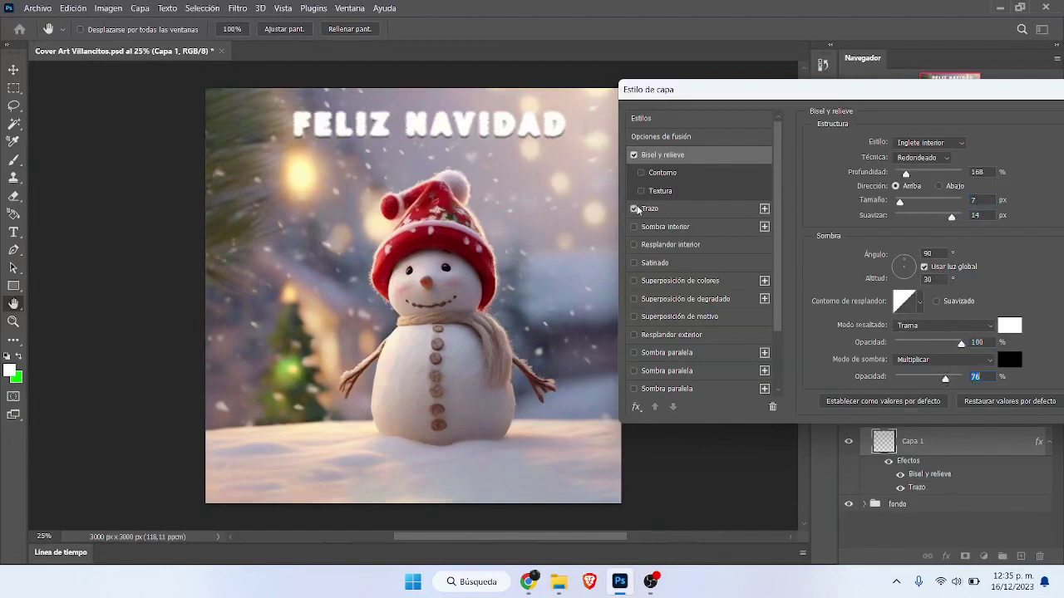
click(665, 208)
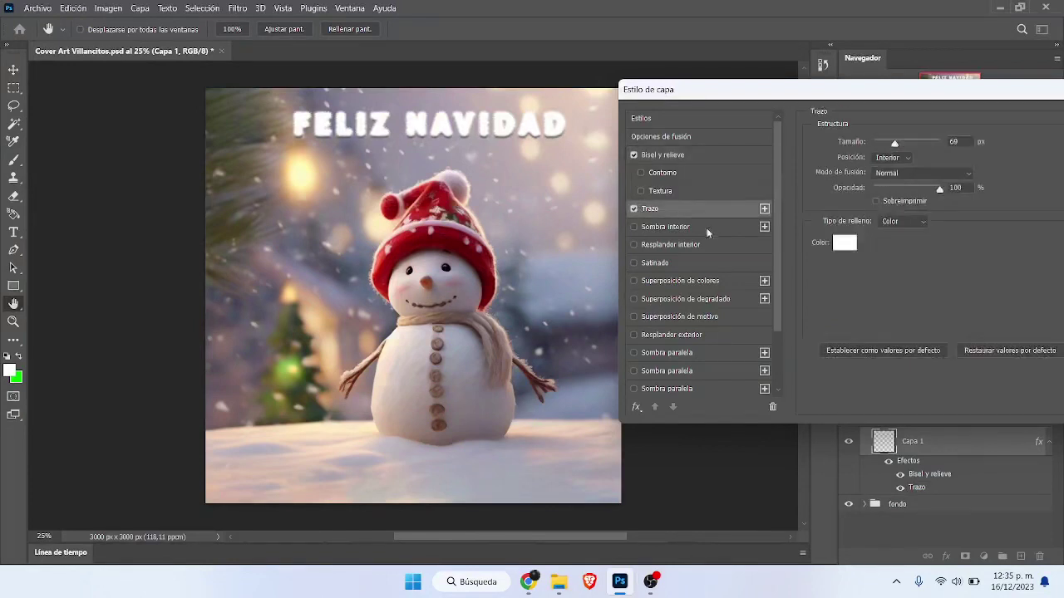
click(636, 233)
drag(873, 161, 895, 161)
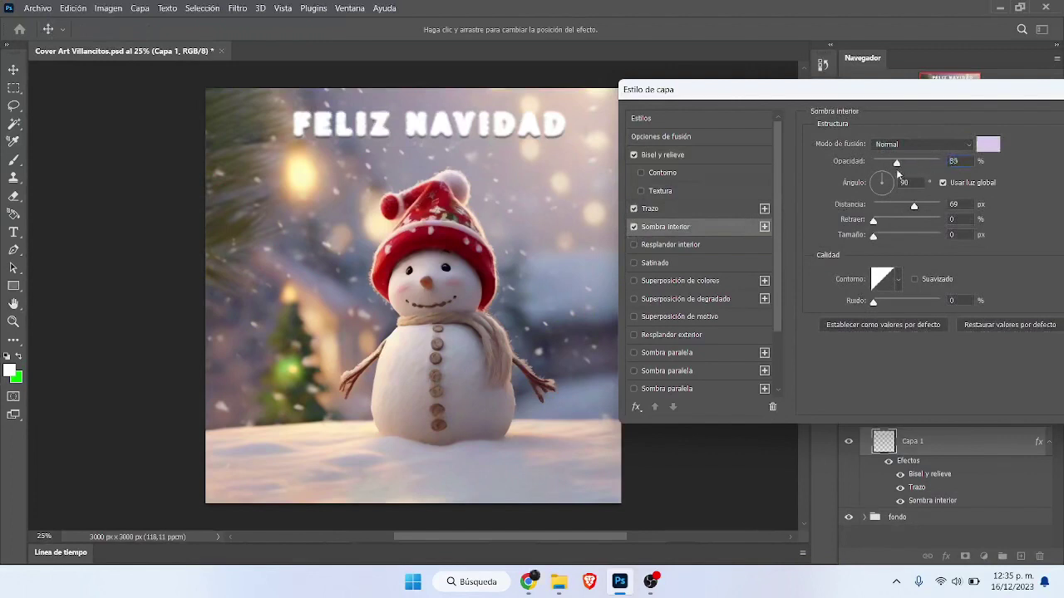
click(633, 245)
click(639, 246)
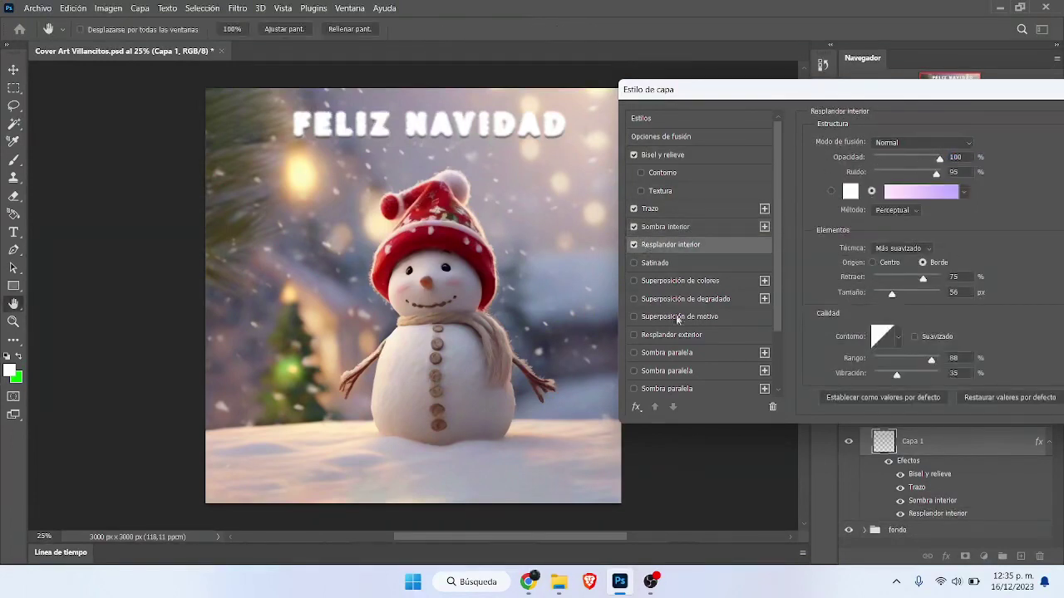
click(634, 264)
click(633, 264)
click(634, 281)
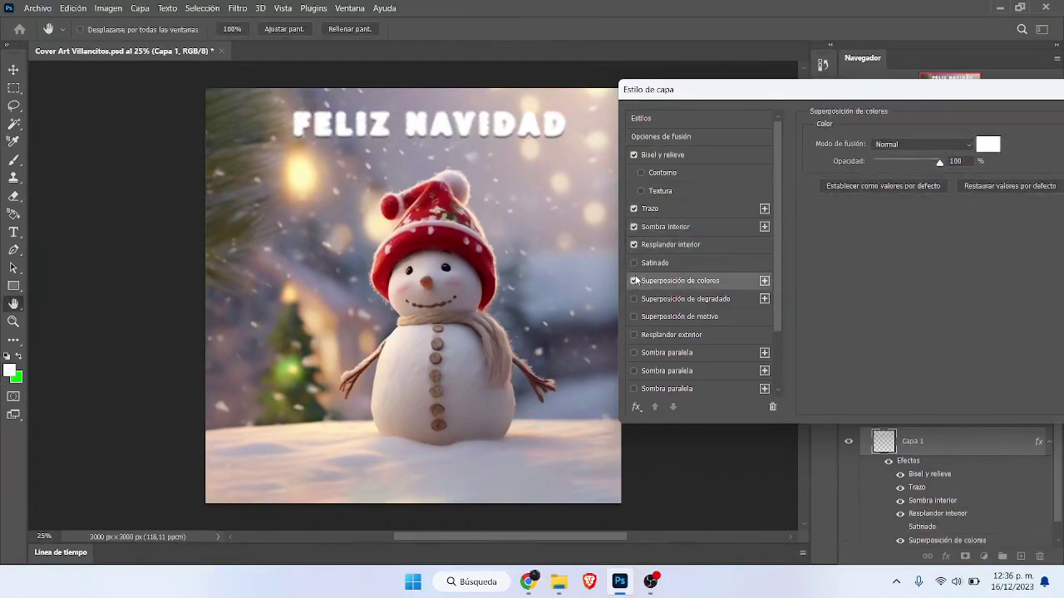
click(633, 282)
- Add a pattern overlay, load the default pattern sets, and choose Importar motivos
click(634, 316)
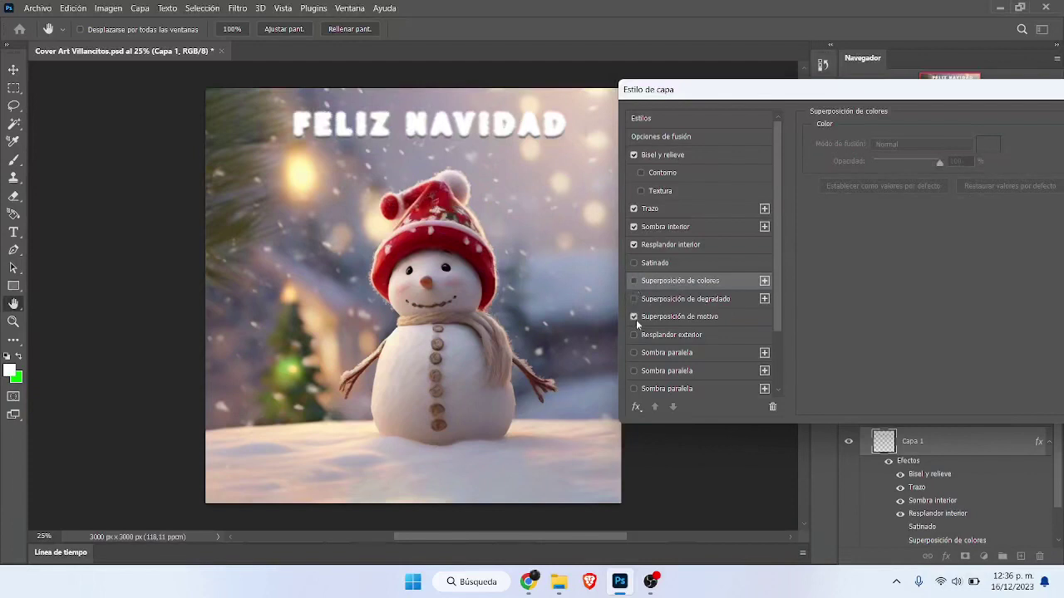
click(917, 189)
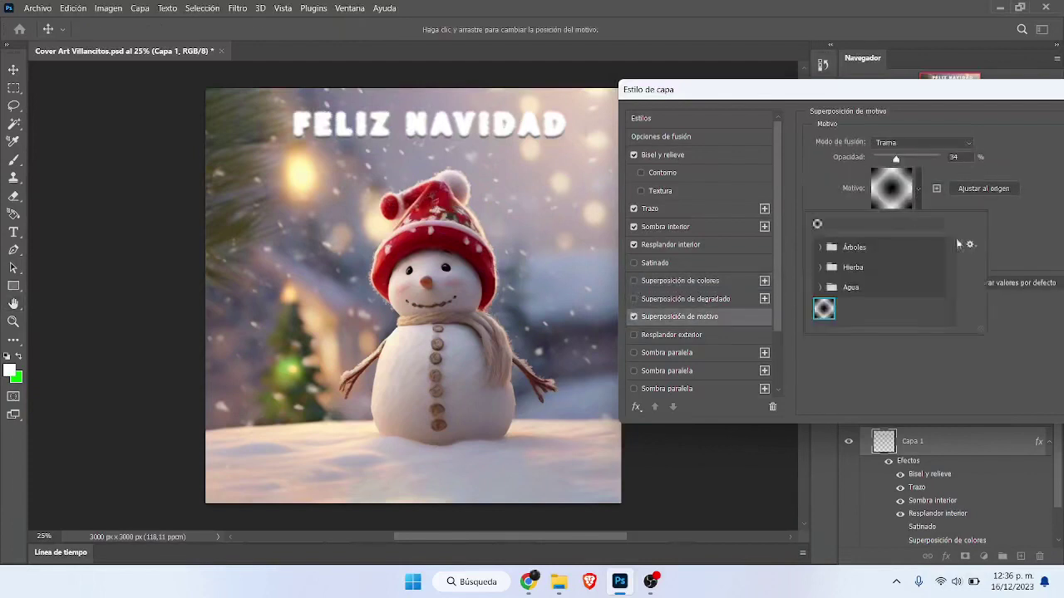
click(970, 245)
click(946, 375)
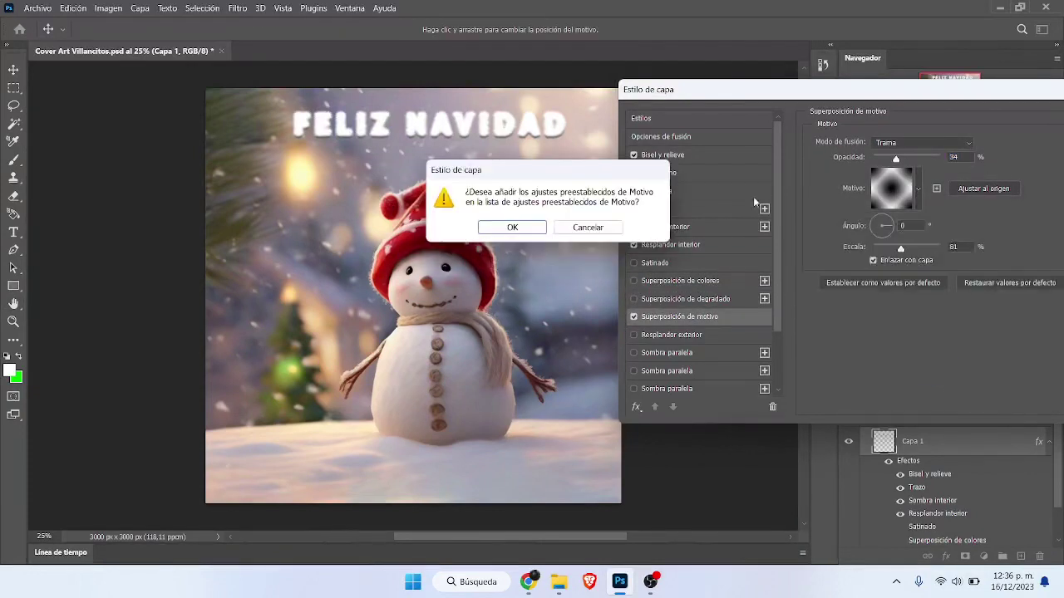
click(519, 228)
click(969, 244)
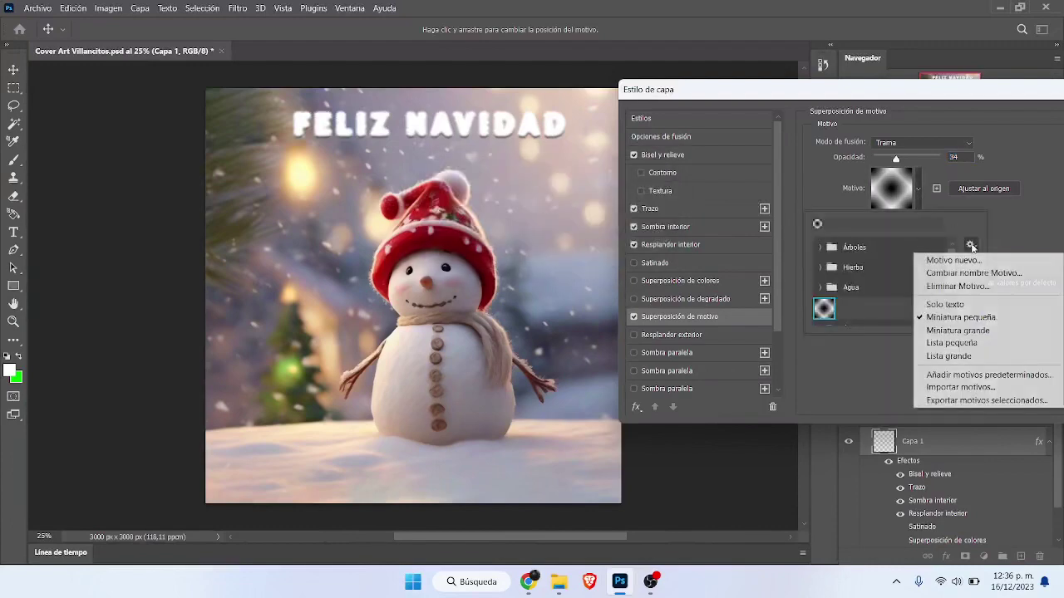
click(947, 226)
scroll(951, 301, up, 1)
click(969, 247)
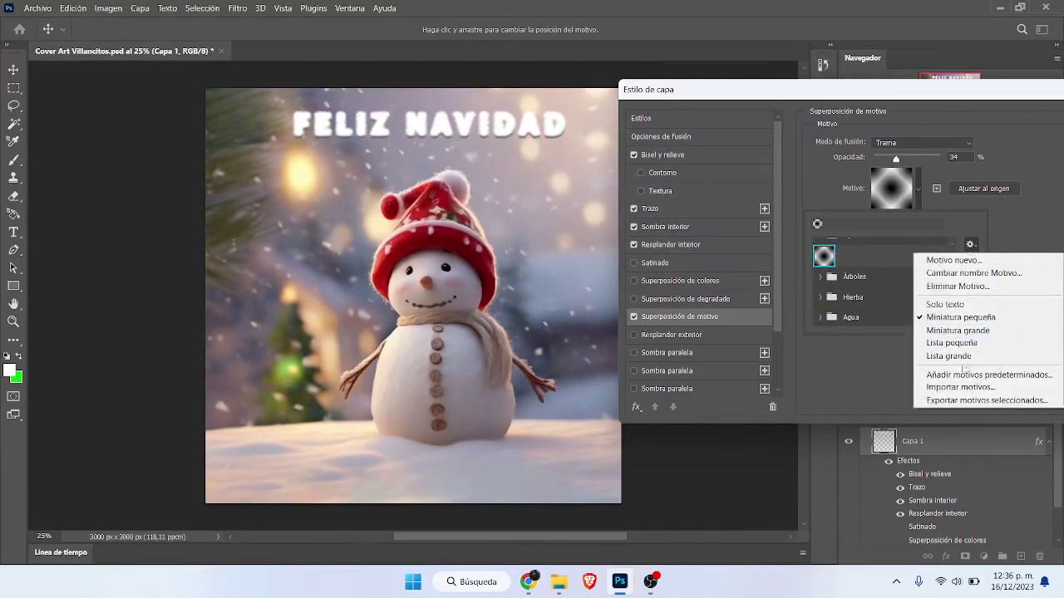
click(950, 390)
- Load the fur .PAT from Descargas\letras peludas and apply it as the overlay pattern
click(604, 394)
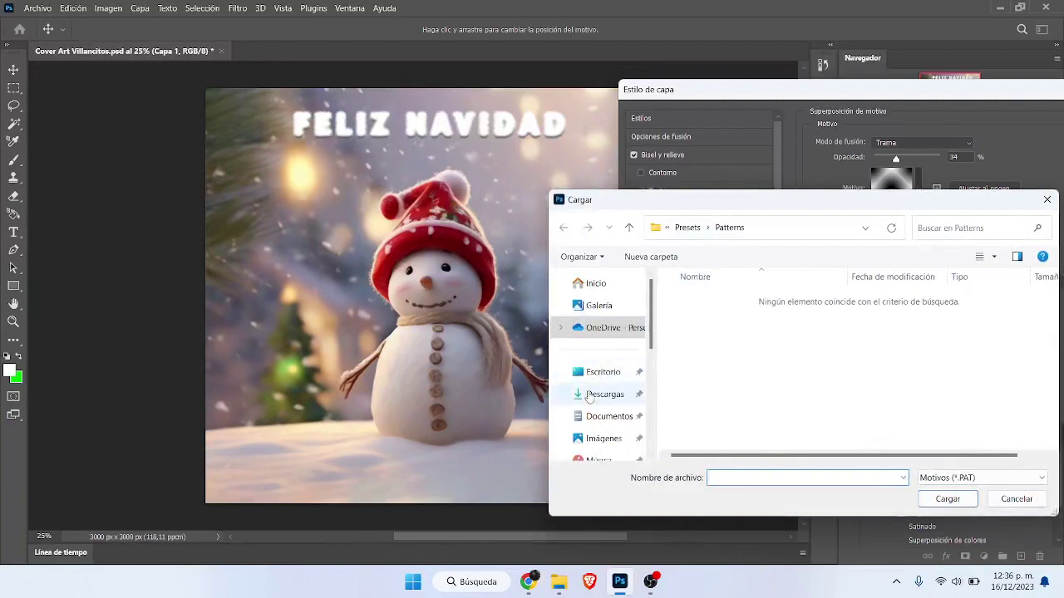
double_click(706, 328)
click(748, 317)
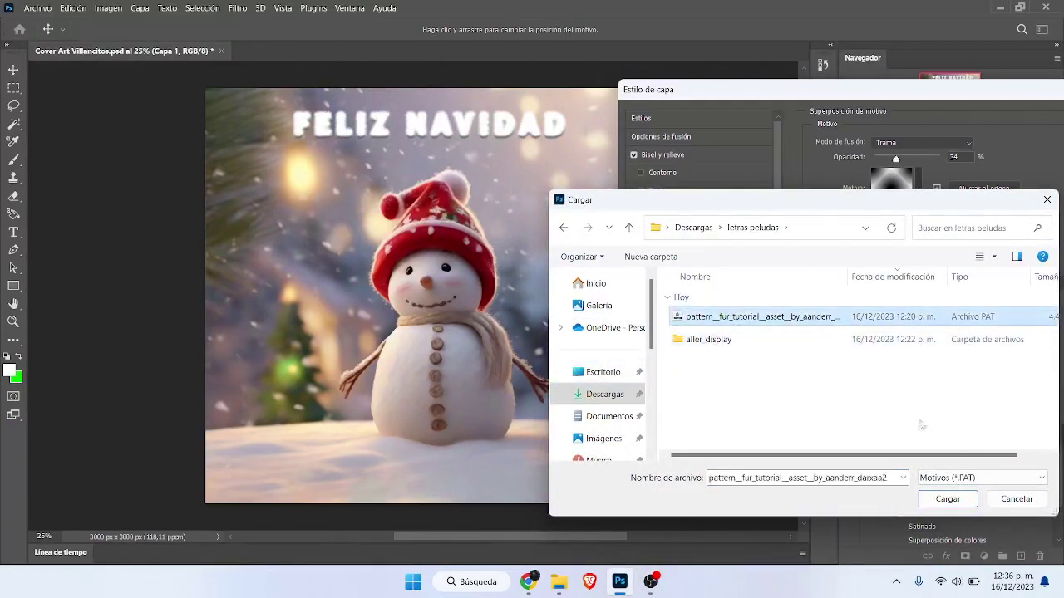
click(948, 499)
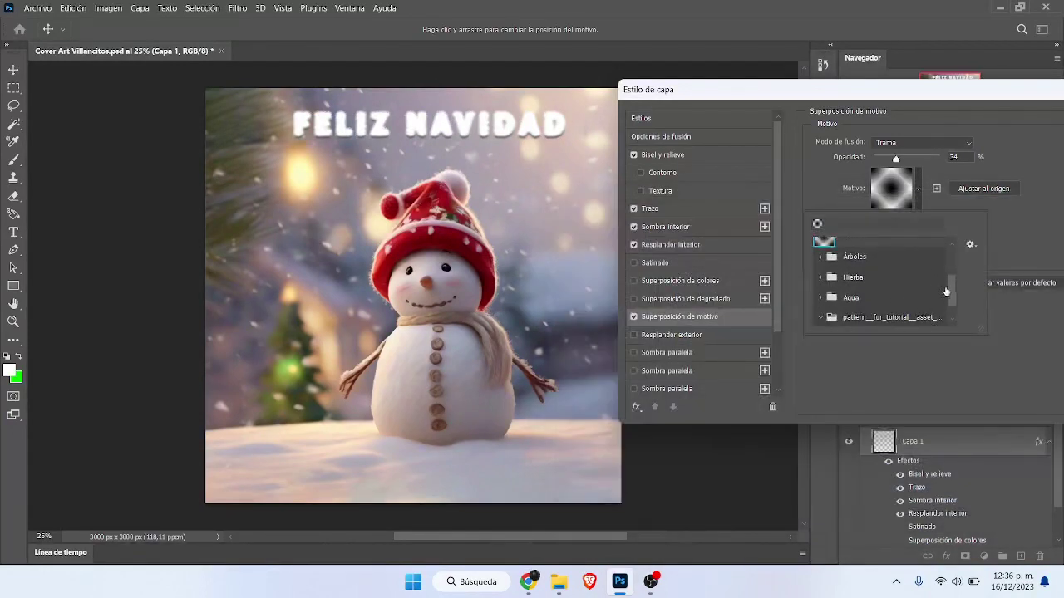
click(821, 317)
double_click(837, 314)
- Set the fur overlay to Normal, 100% opacity, about 135° and 73% scale
drag(896, 158, 949, 155)
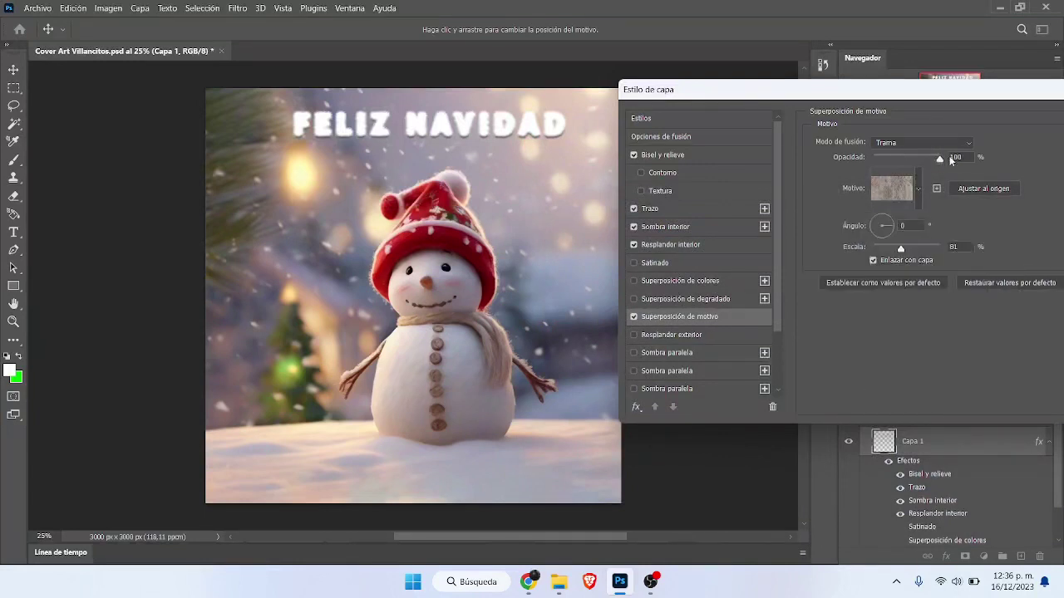
click(922, 142)
click(889, 148)
mouse_move(882, 226)
mouse_down()
mouse_move(874, 218)
mouse_move(897, 249)
mouse_up()
click(638, 211)
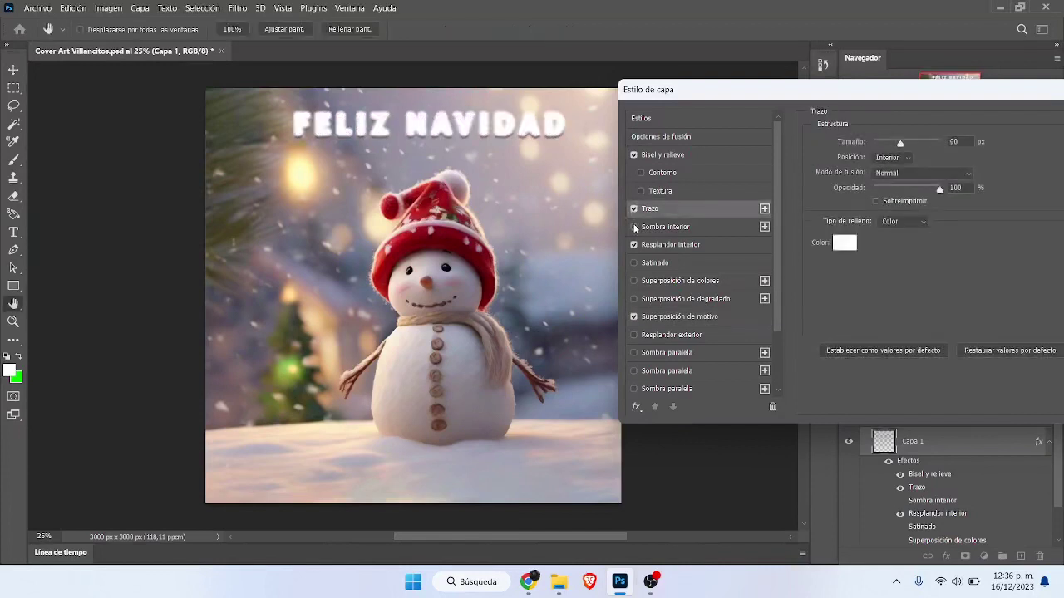
- Remove the stroke and inner glow from FELIZ NAVIDAD and enable the outer glow
click(634, 244)
click(634, 209)
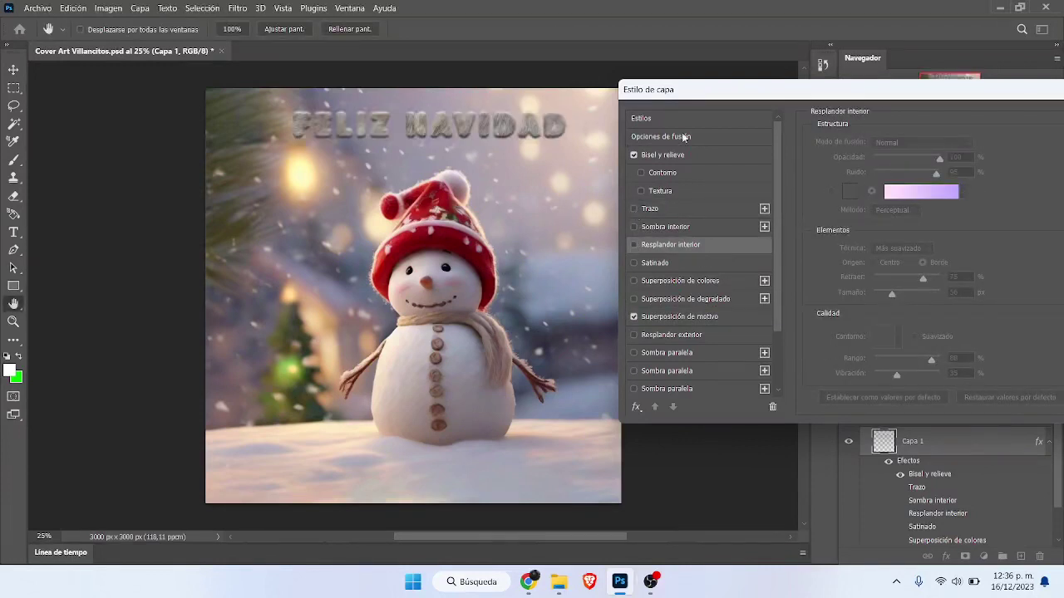
click(680, 317)
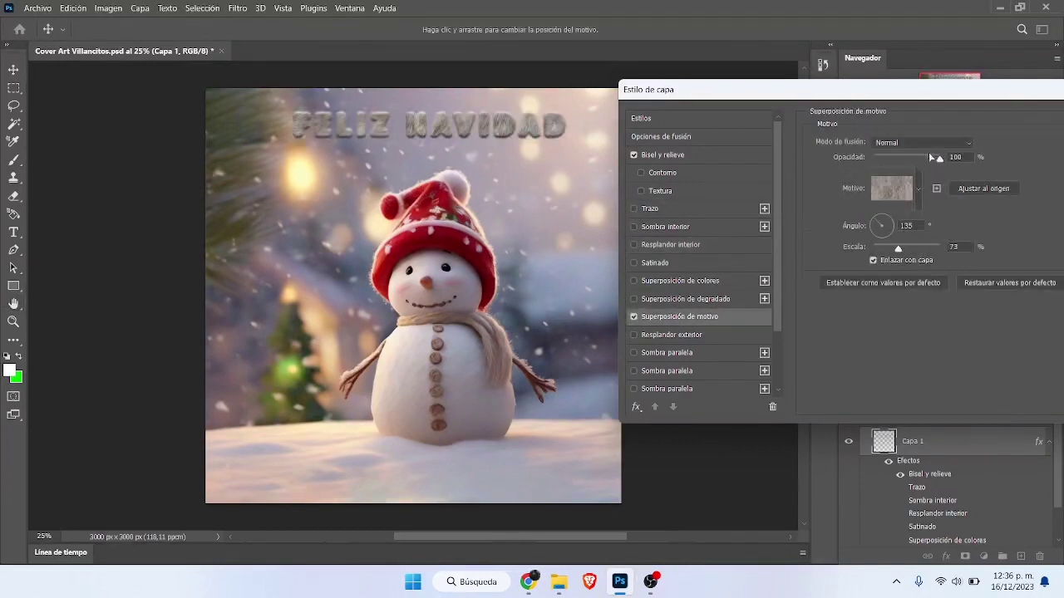
click(633, 335)
click(712, 336)
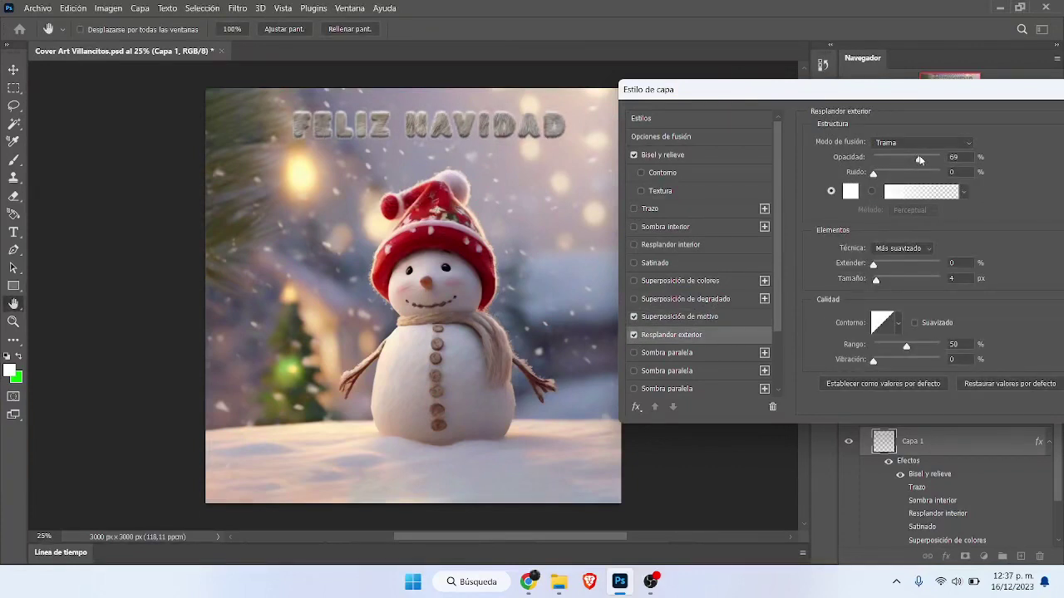
- Add a drop shadow coloured 244/255/234 in Trama mode at 25% opacity
click(633, 353)
click(634, 354)
click(634, 371)
click(633, 371)
click(665, 371)
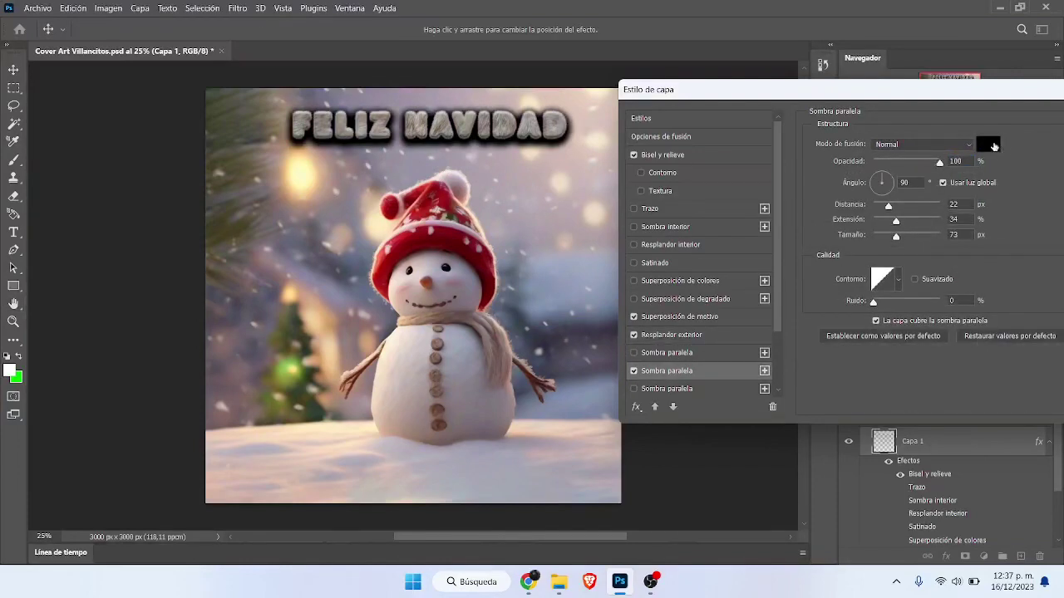
click(988, 144)
click(821, 180)
click(921, 172)
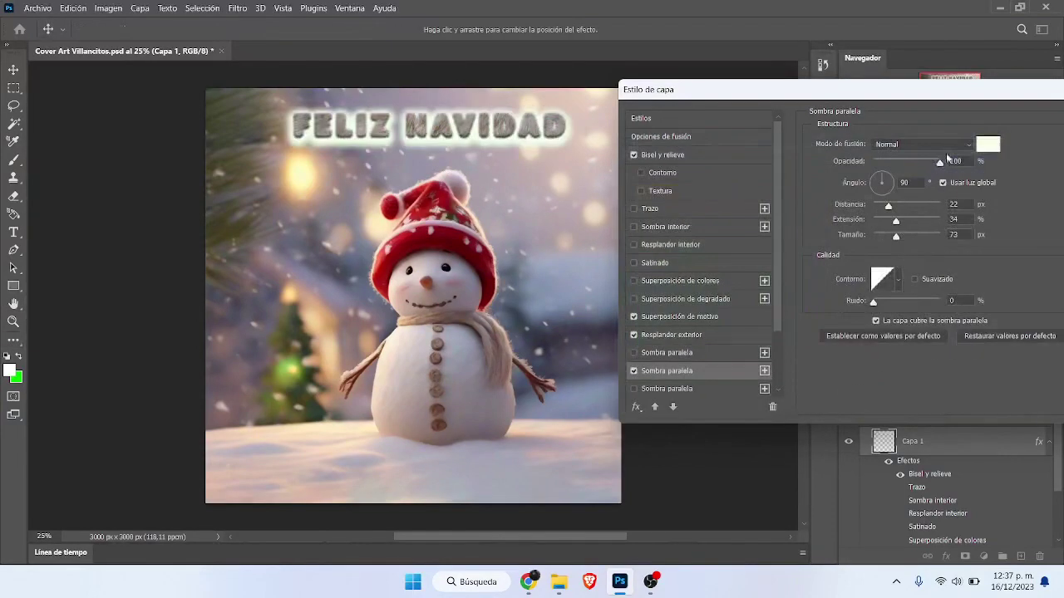
click(920, 144)
click(889, 261)
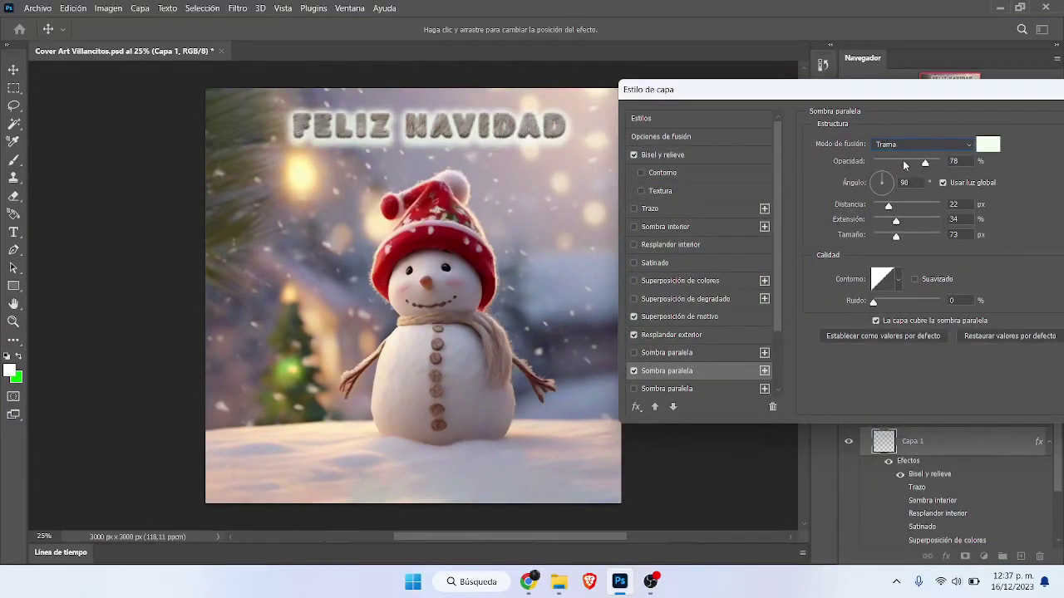
drag(904, 166, 889, 162)
- Enable an inner shadow in Trama mode at 23% opacity, keeping the stroke off
click(634, 208)
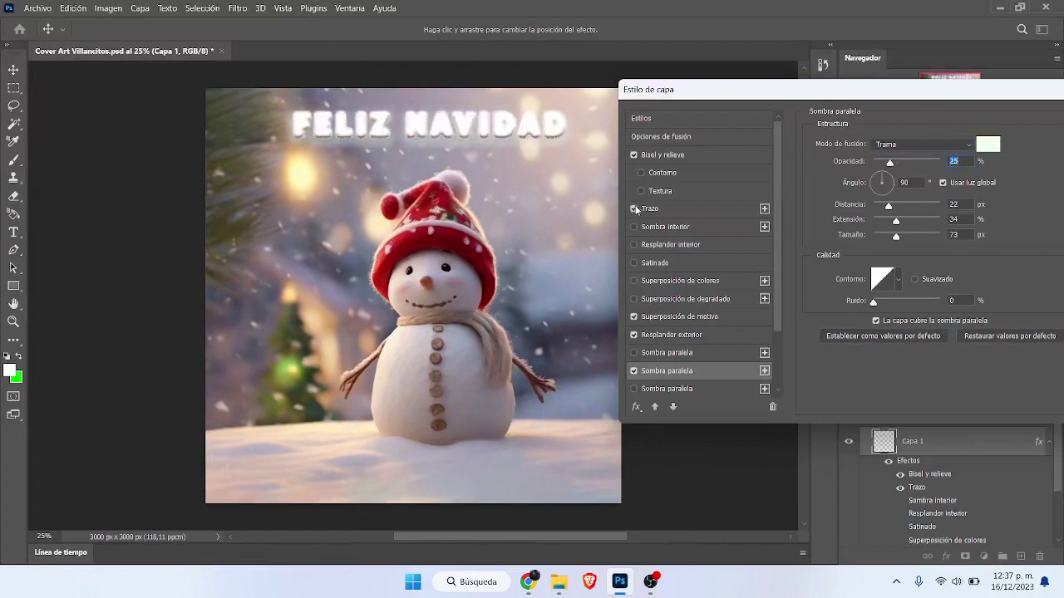
click(634, 209)
click(634, 226)
click(673, 231)
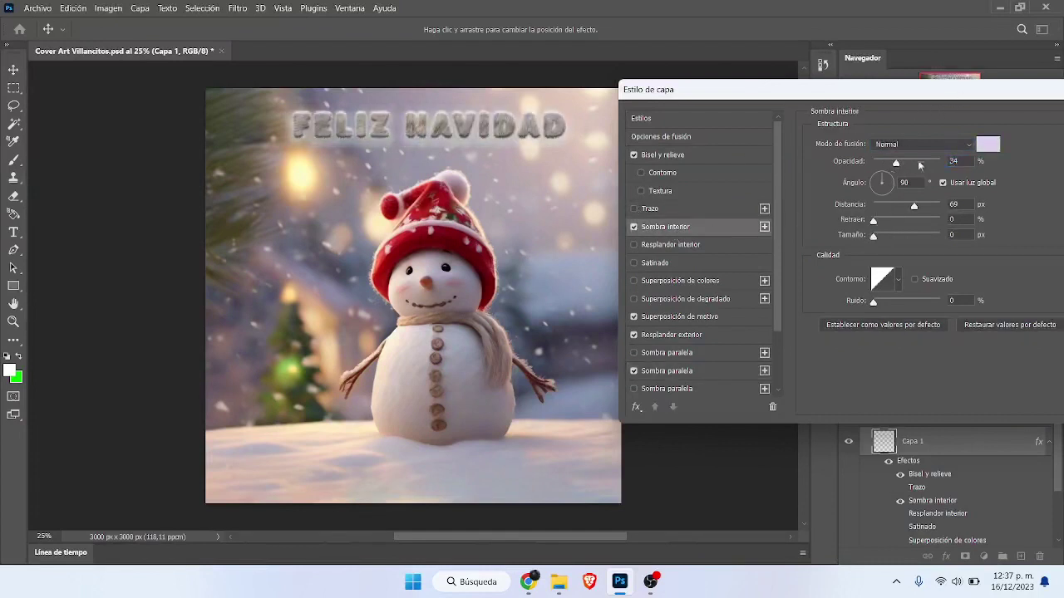
drag(921, 167, 890, 190)
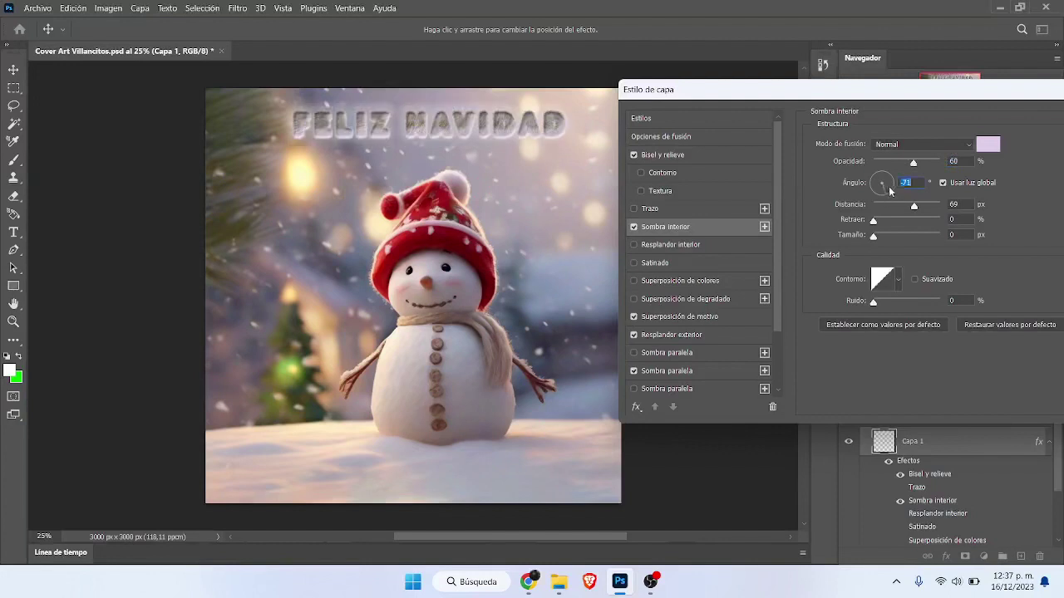
click(923, 144)
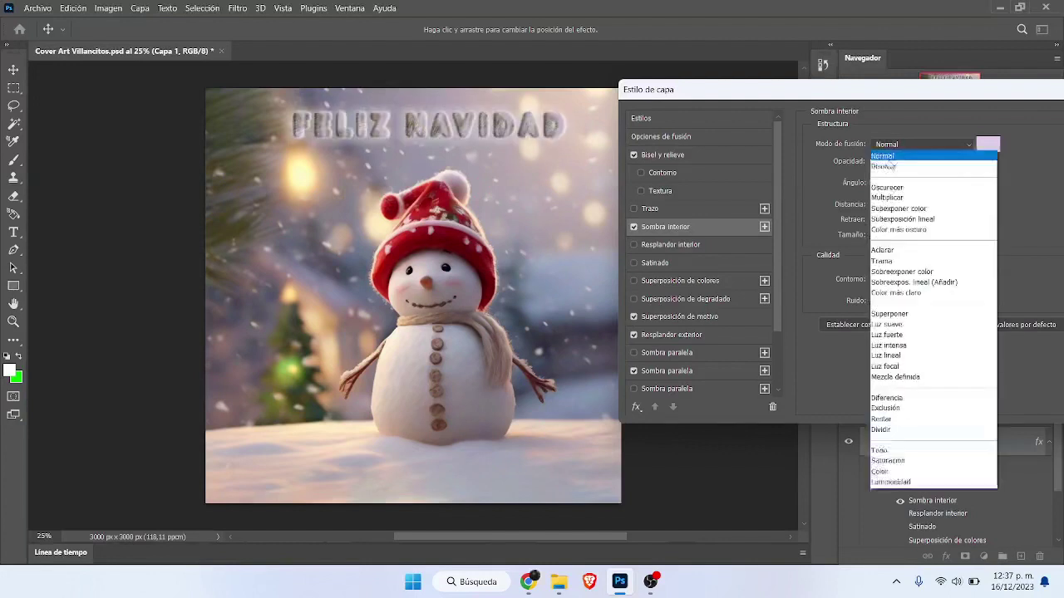
click(895, 264)
click(889, 167)
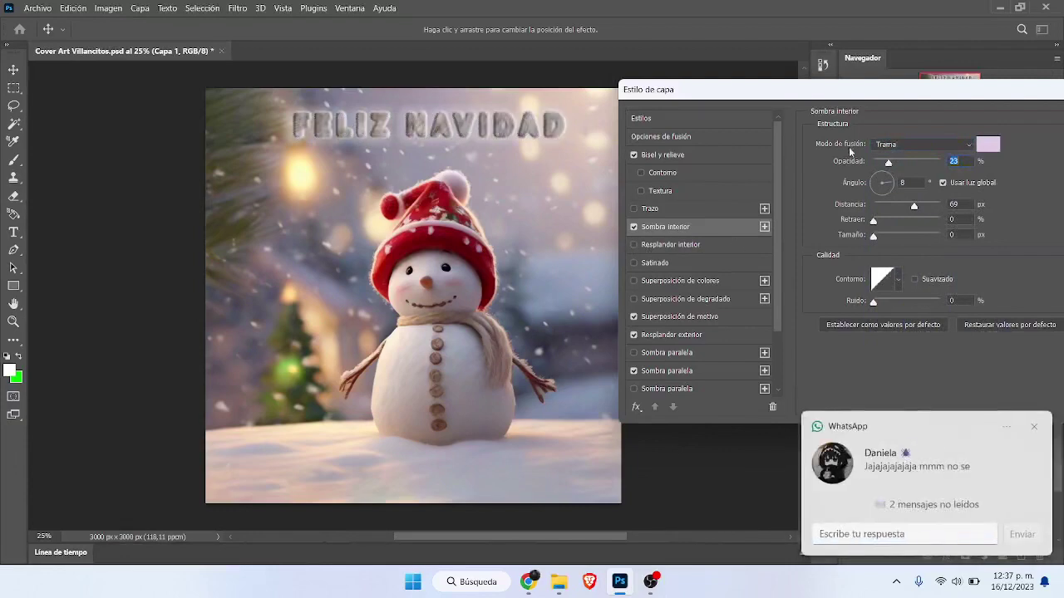
drag(777, 91, 588, 110)
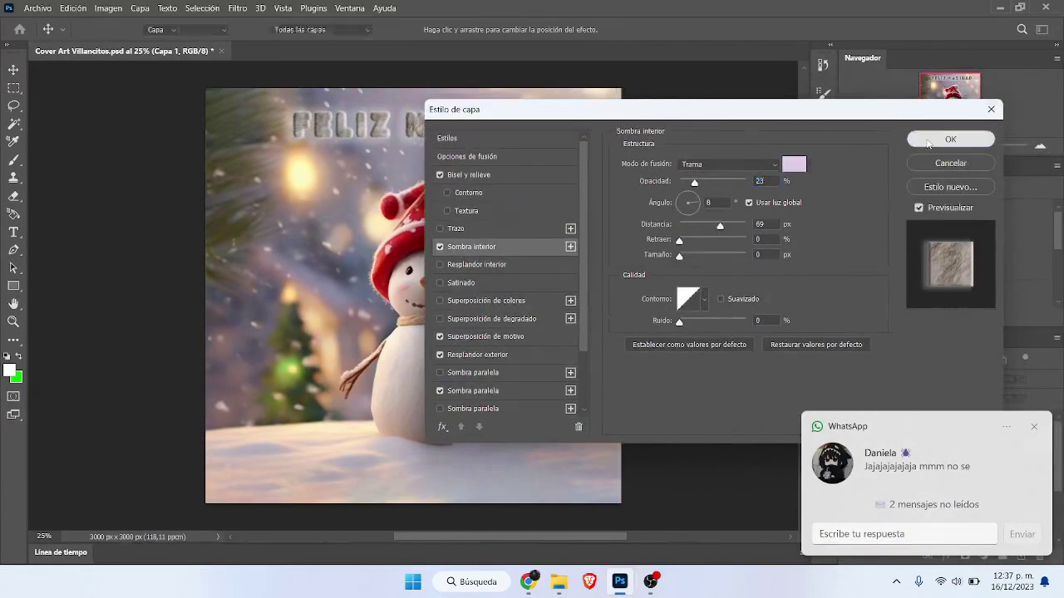
- Apply the layer style, collapse Capa 1's effects, and move FELIZ NAVIDAD slightly up-left
key(Return)
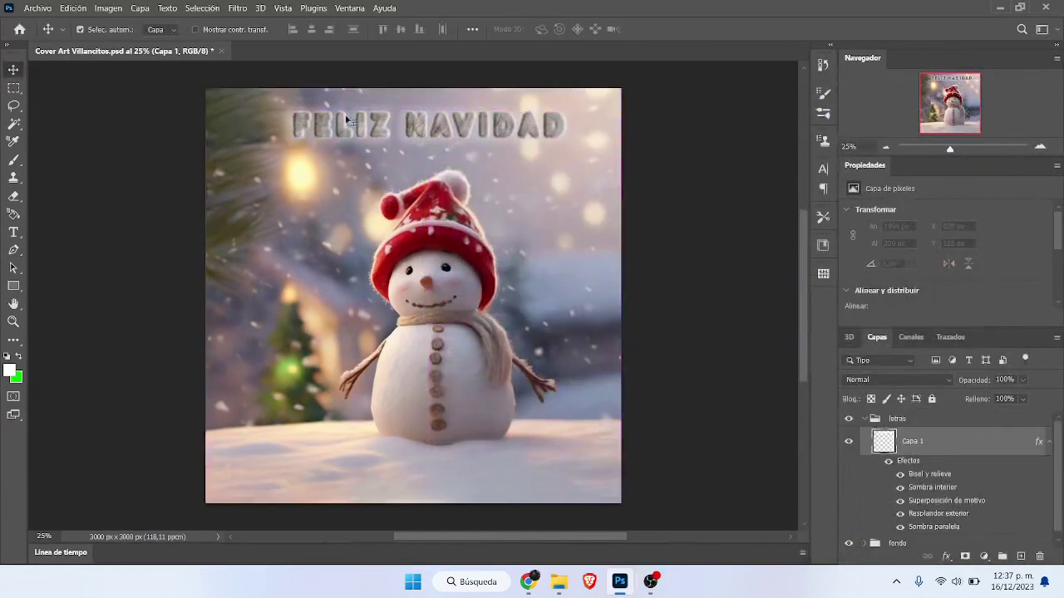
click(1050, 448)
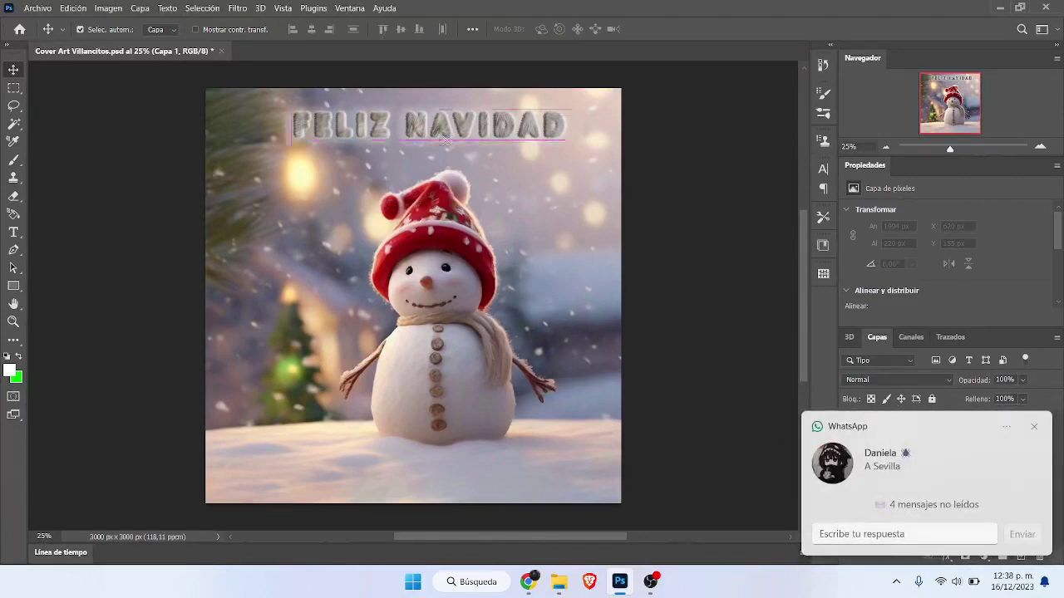
drag(453, 131, 414, 141)
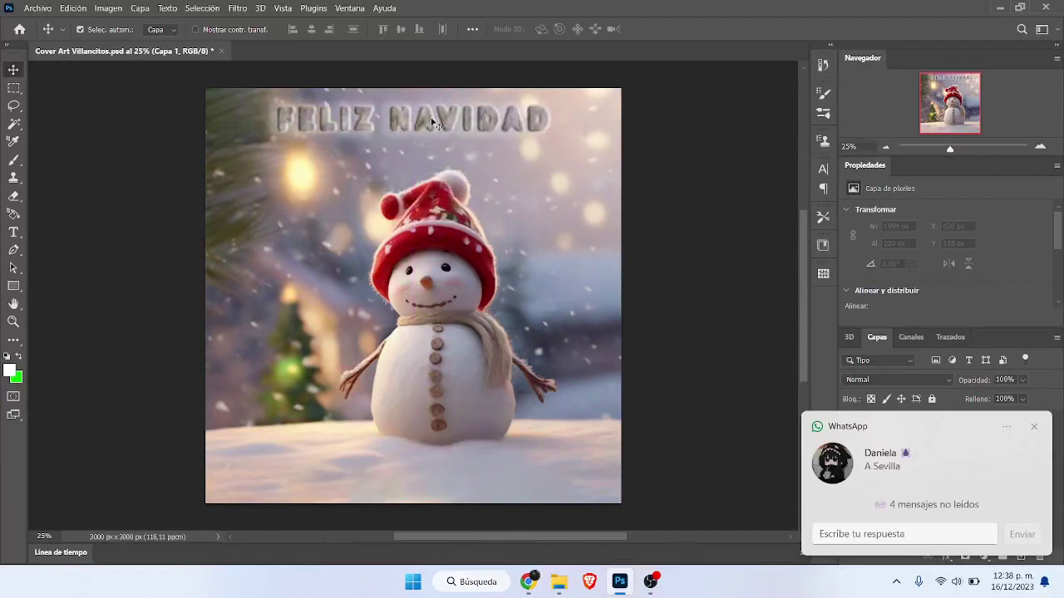
drag(415, 142, 438, 122)
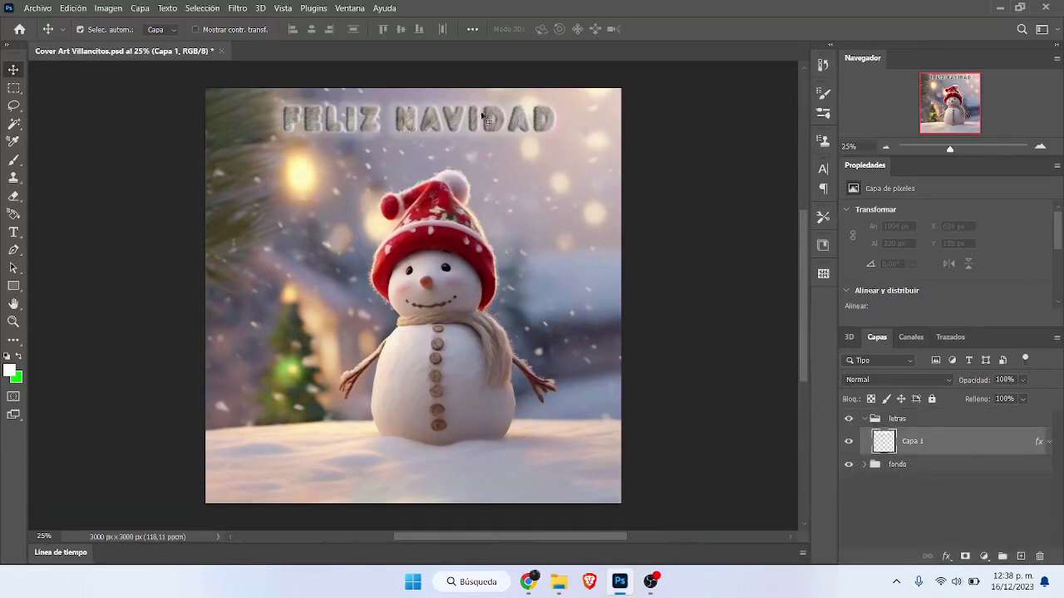
drag(490, 126, 493, 125)
- Add 'Villancicos Sevillanos' at 34 pt near the bottom and drag it lower toward the edge
key(t)
click(310, 468)
key(ctrl+v)
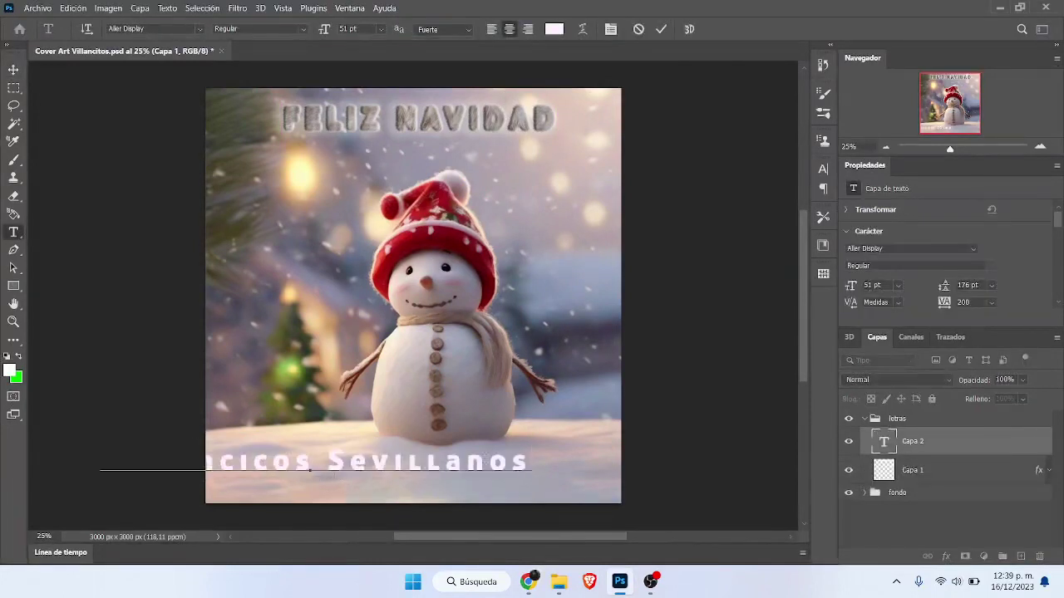
key(ctrl+a)
drag(299, 522, 408, 513)
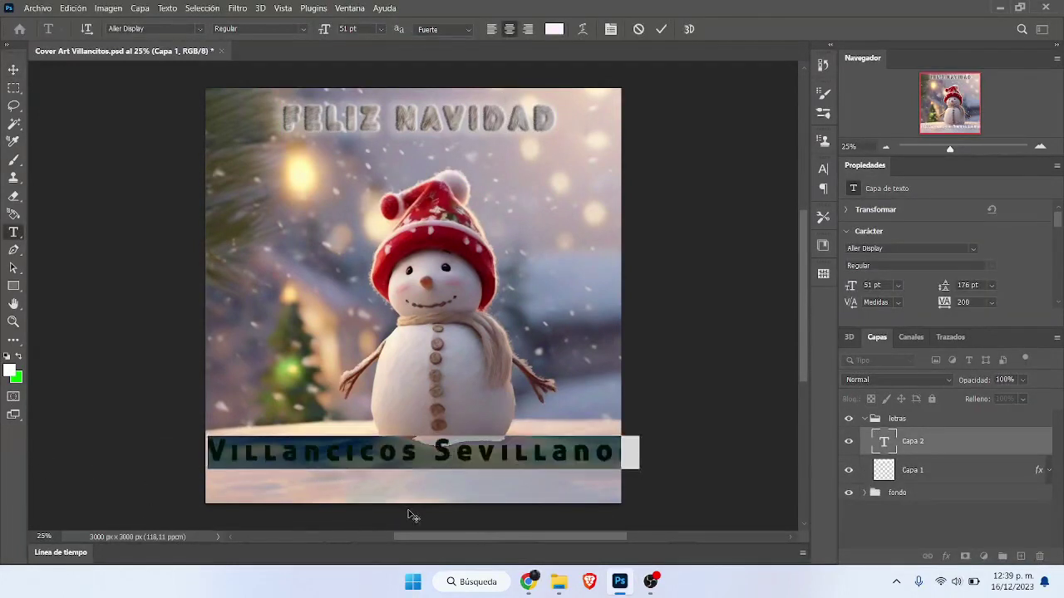
mouse_move(324, 29)
mouse_down()
mouse_move(309, 29)
mouse_move(353, 29)
mouse_up()
click(13, 70)
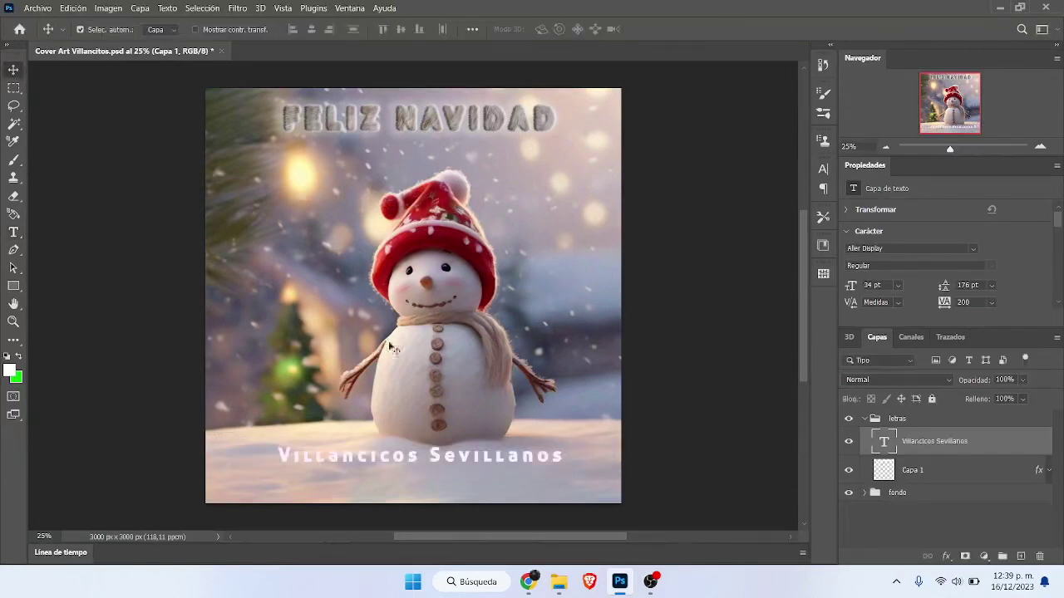
drag(438, 462, 438, 489)
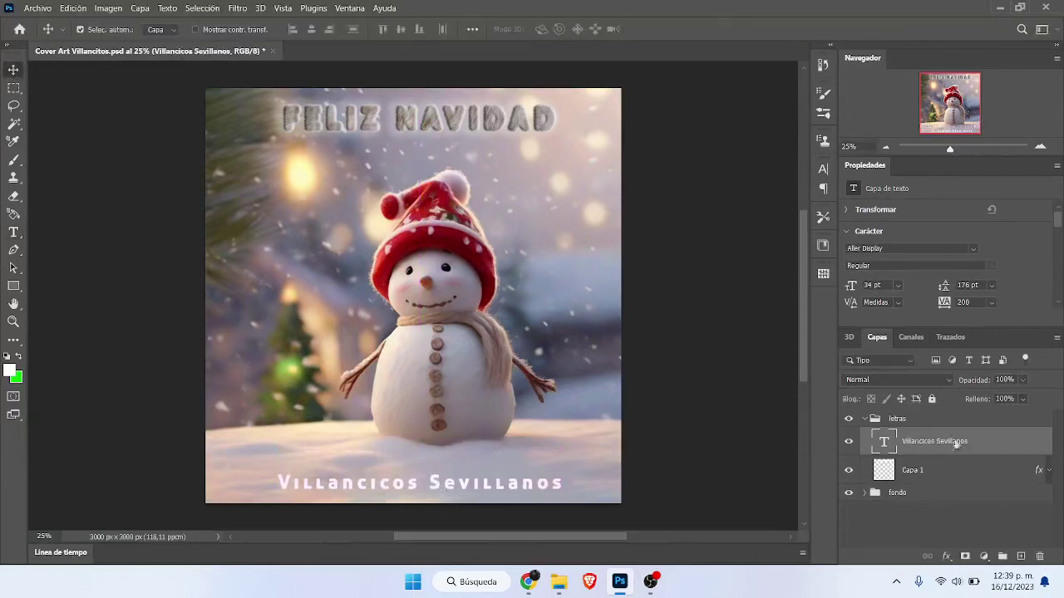
- Convert the subtitle to a work path and stroke it onto a new empty layer
right_click(980, 445)
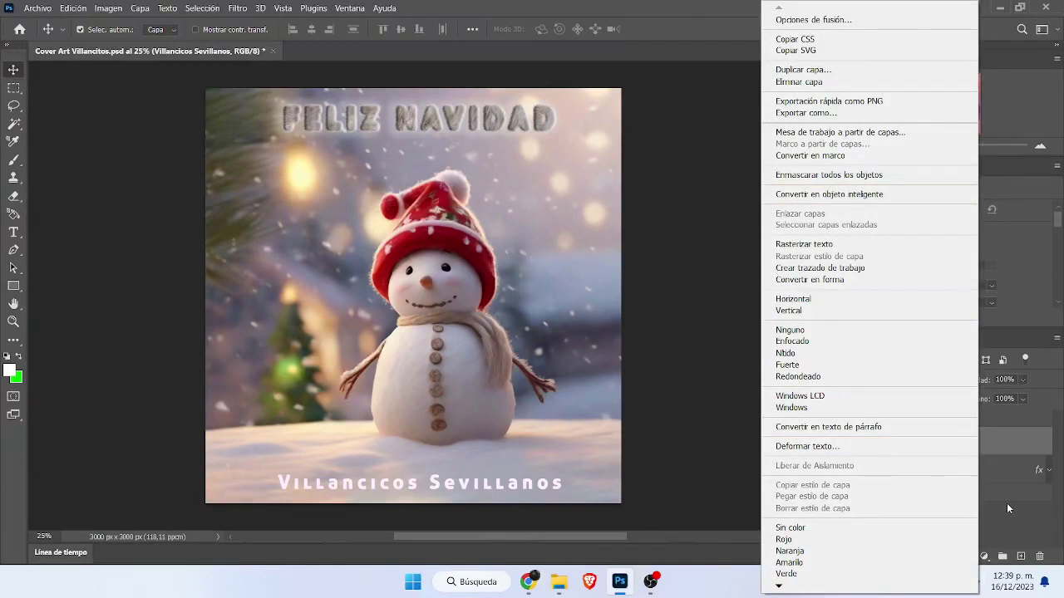
click(820, 268)
click(1020, 556)
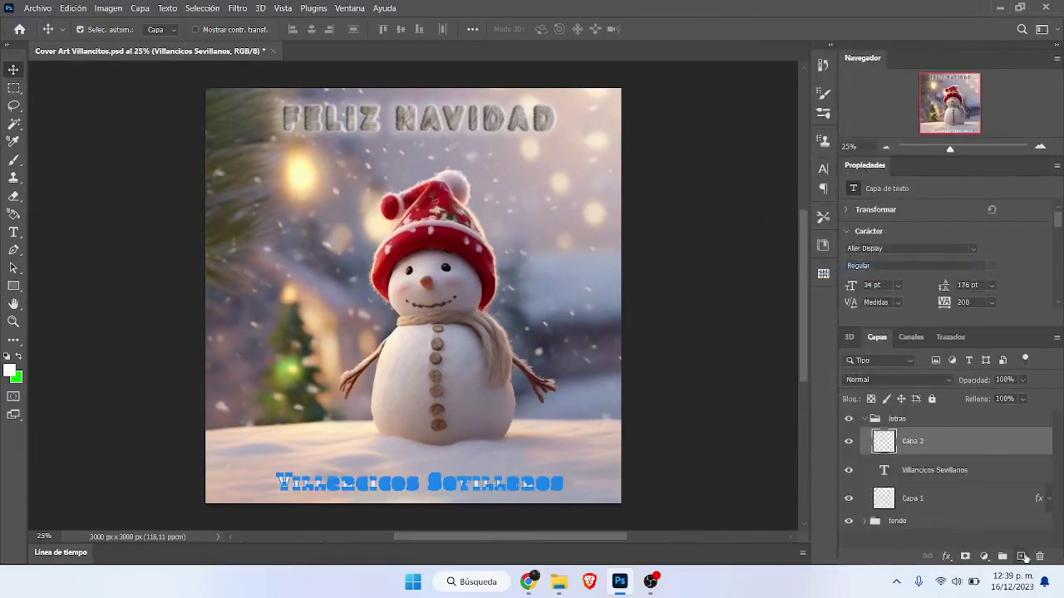
click(948, 340)
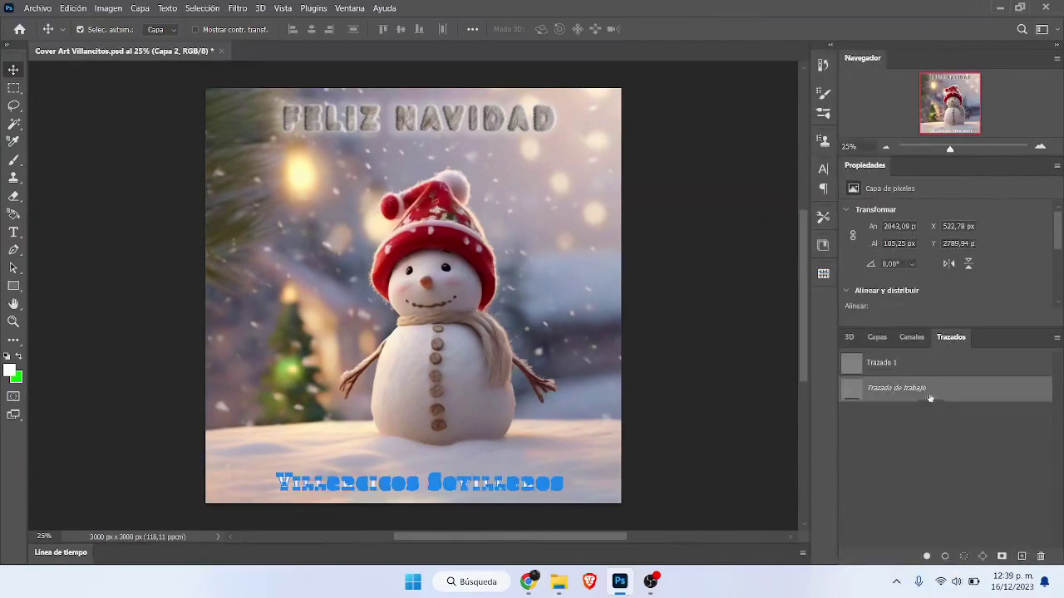
right_click(958, 393)
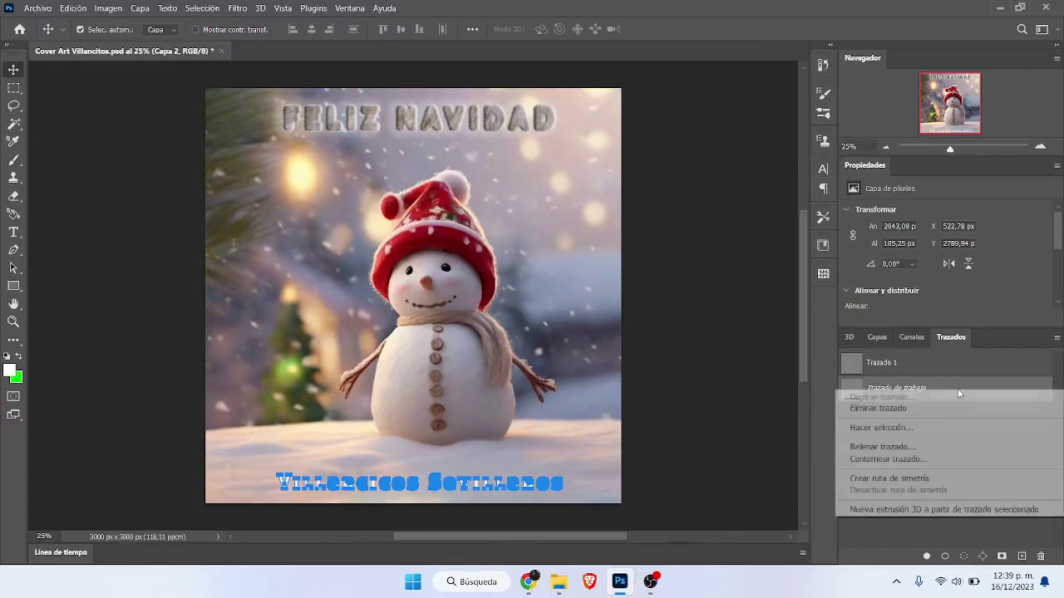
click(887, 459)
key(v)
click(651, 177)
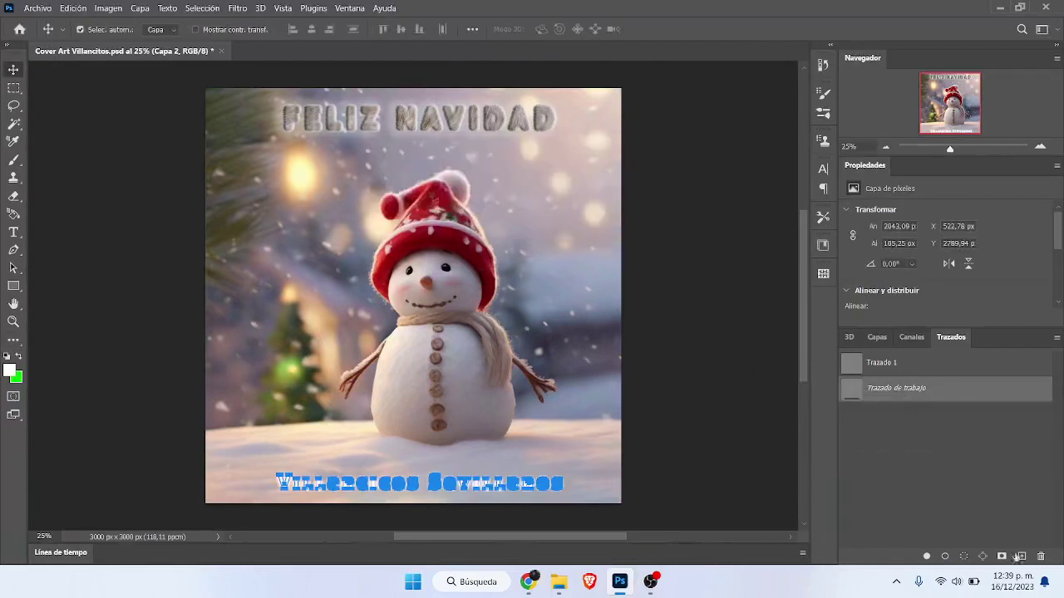
click(1020, 555)
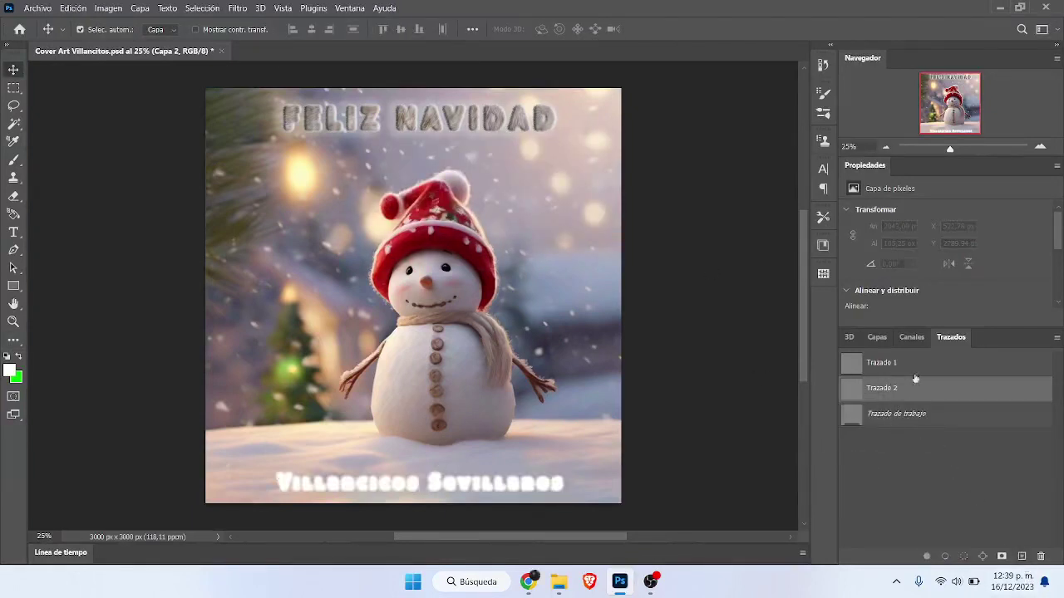
- Dismiss the 3D warning and delete the Villancicos Sevillanos text layer
click(848, 337)
click(519, 248)
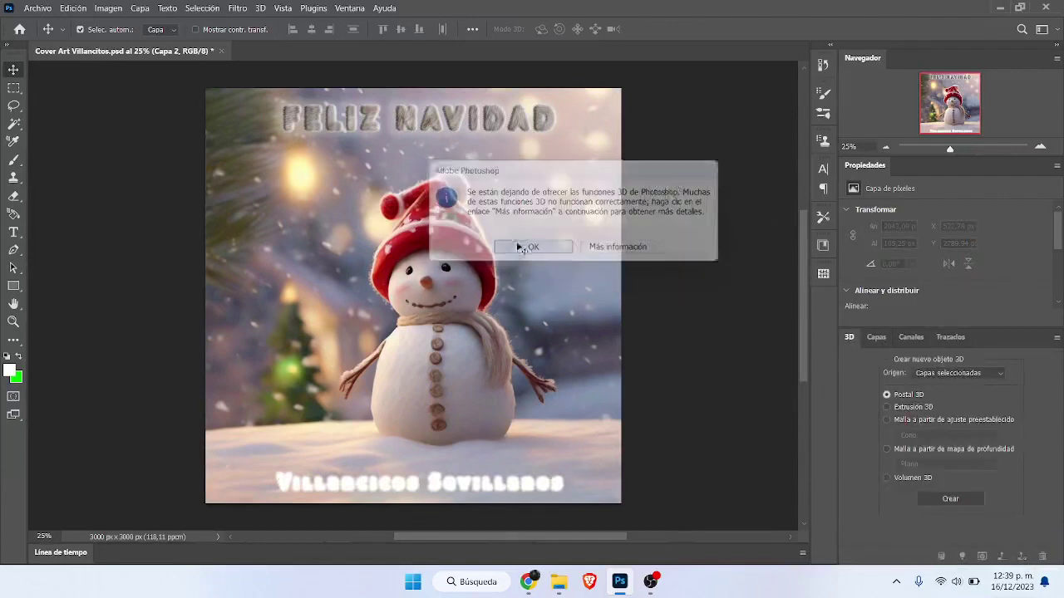
click(876, 337)
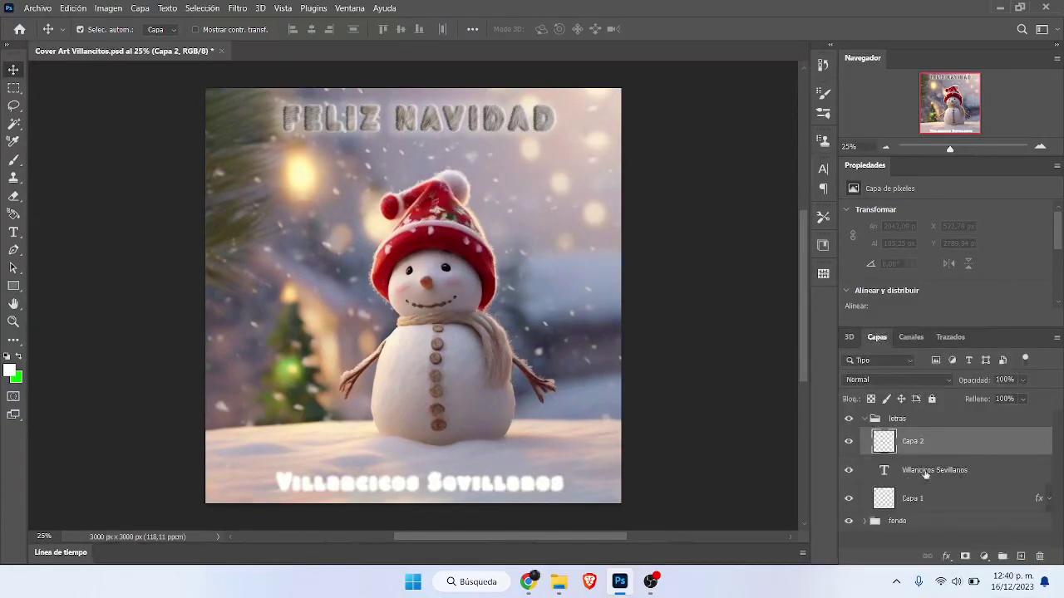
click(932, 470)
key(Delete)
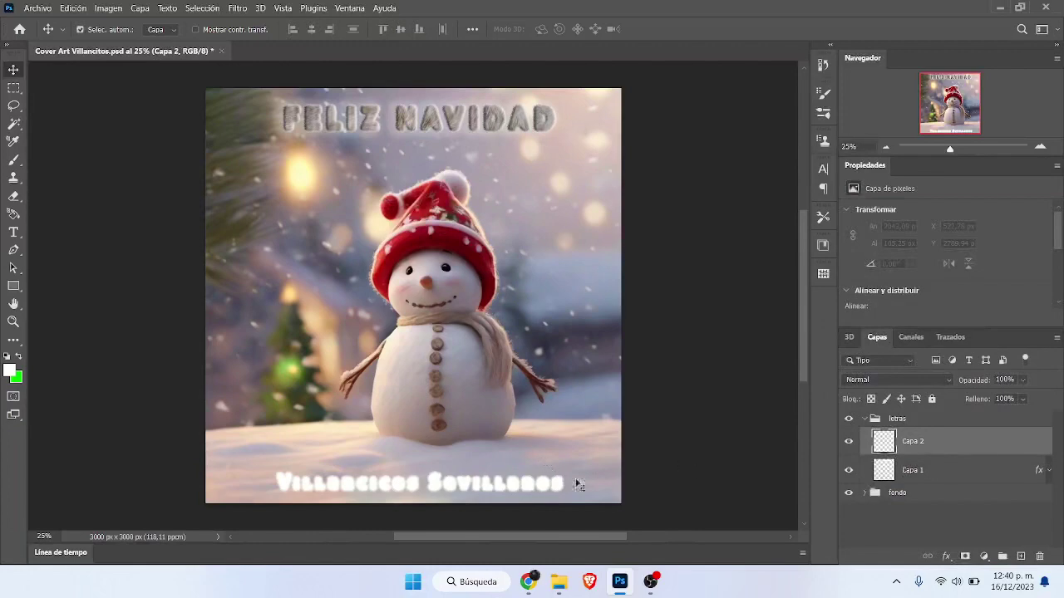
- Copy Capa 1's layer style and paste it onto Capa 2
click(941, 471)
right_click(941, 471)
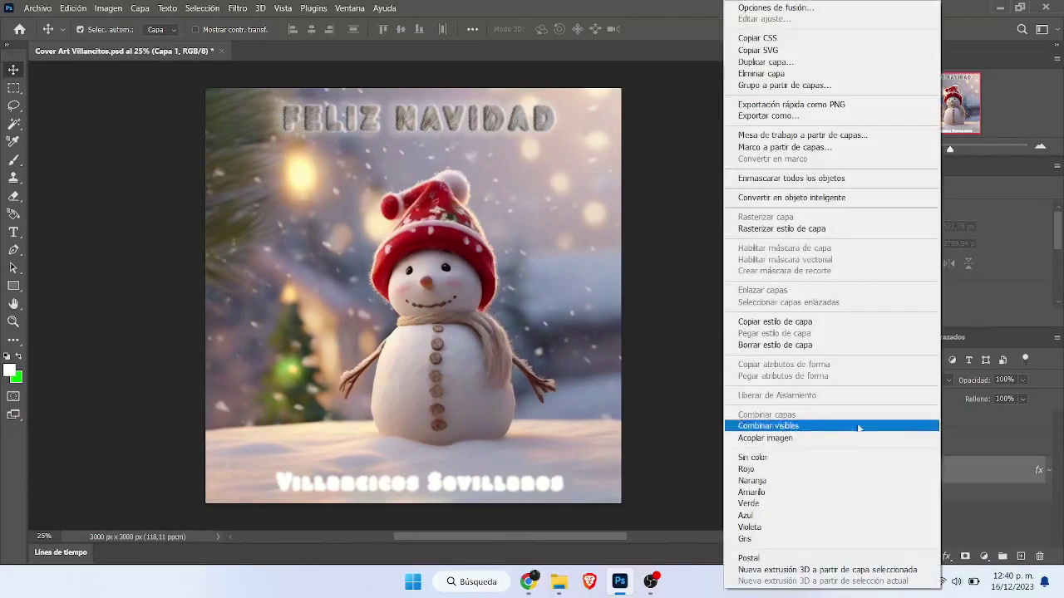
click(813, 322)
click(979, 438)
right_click(979, 439)
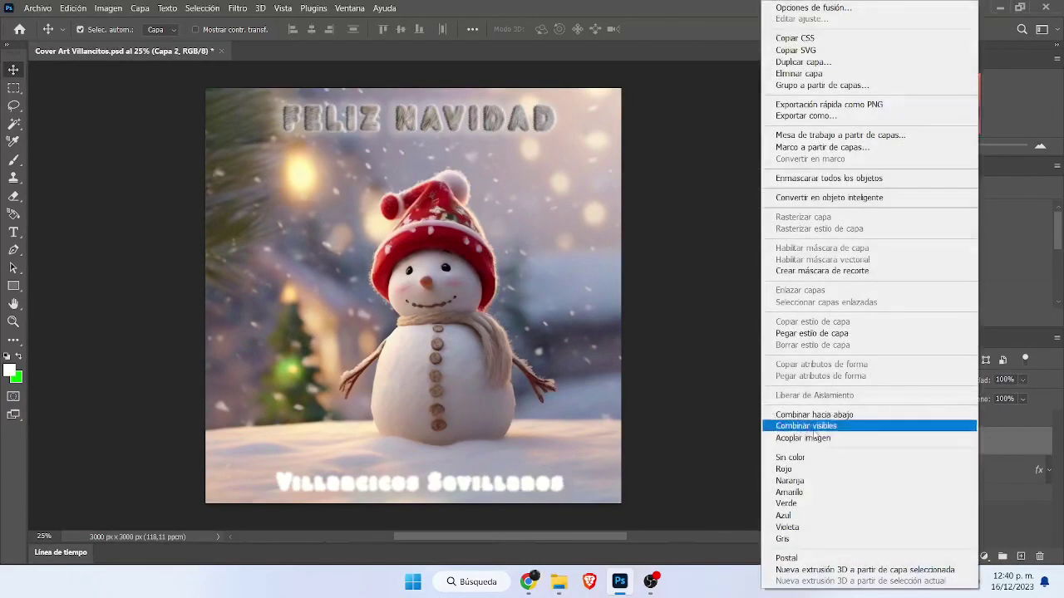
click(811, 334)
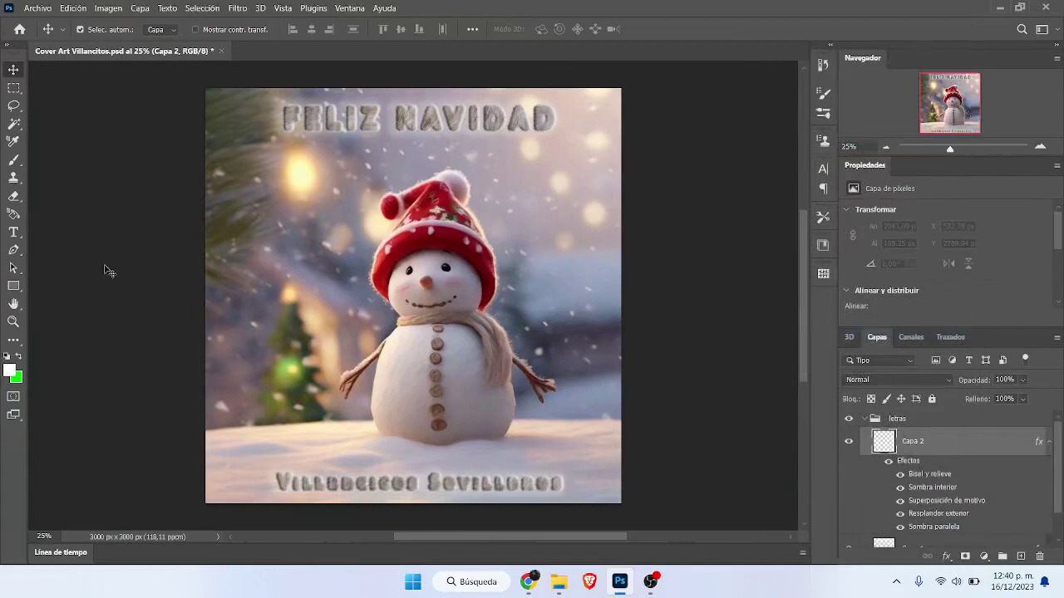
click(1048, 447)
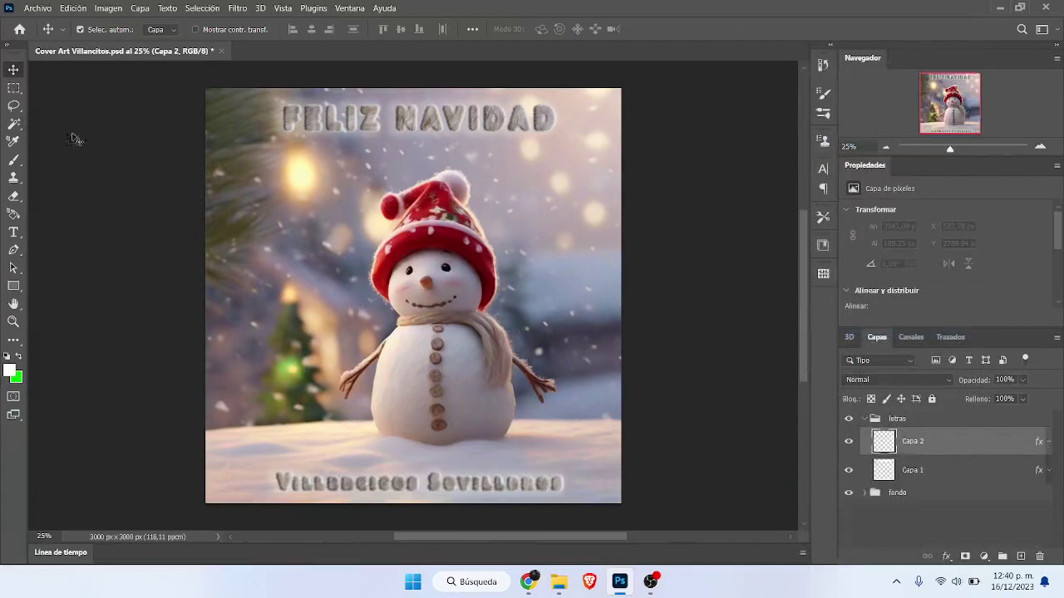
- Nudge the subtitle with the Move tool and save Cover Art Villancitos.psd
click(13, 88)
click(14, 68)
drag(385, 482, 386, 482)
key(ctrl+s)
click(55, 69)
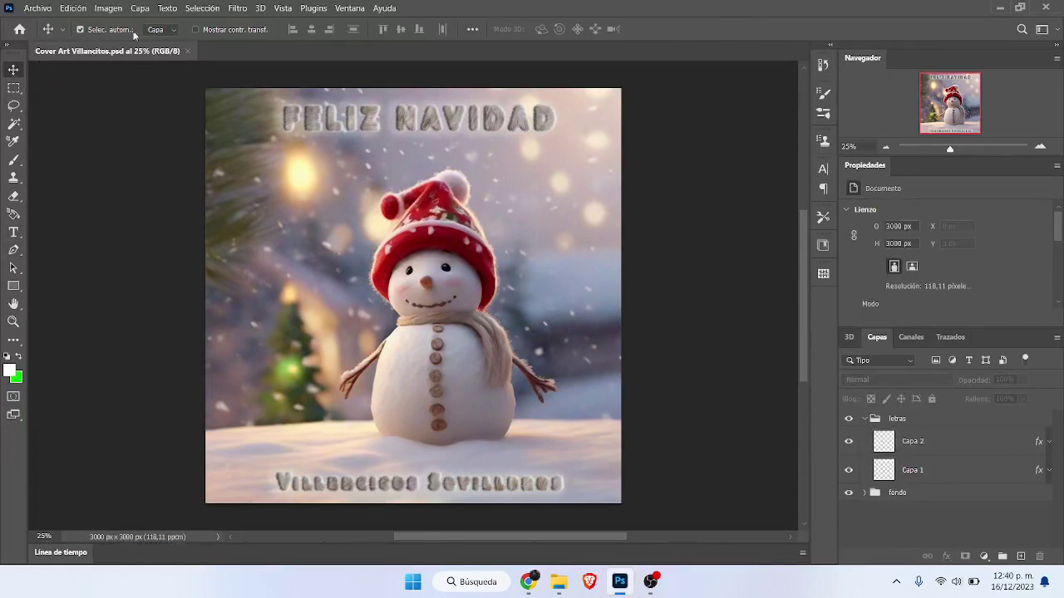
- Select Capa 2 and shift the subtitle about 10 px right
click(339, 487)
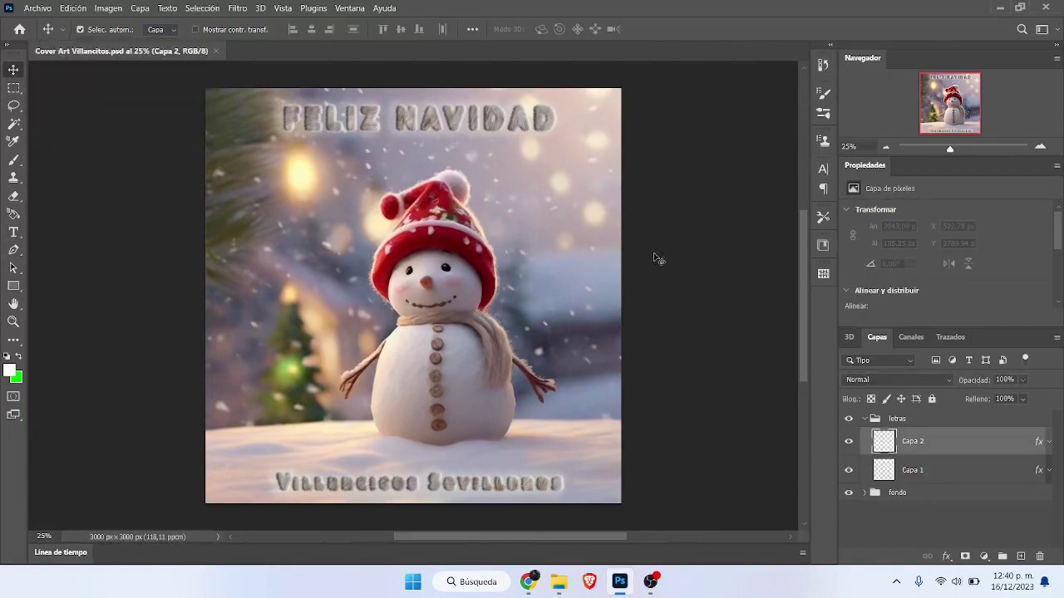
click(715, 254)
click(455, 492)
drag(1061, 241, 1061, 266)
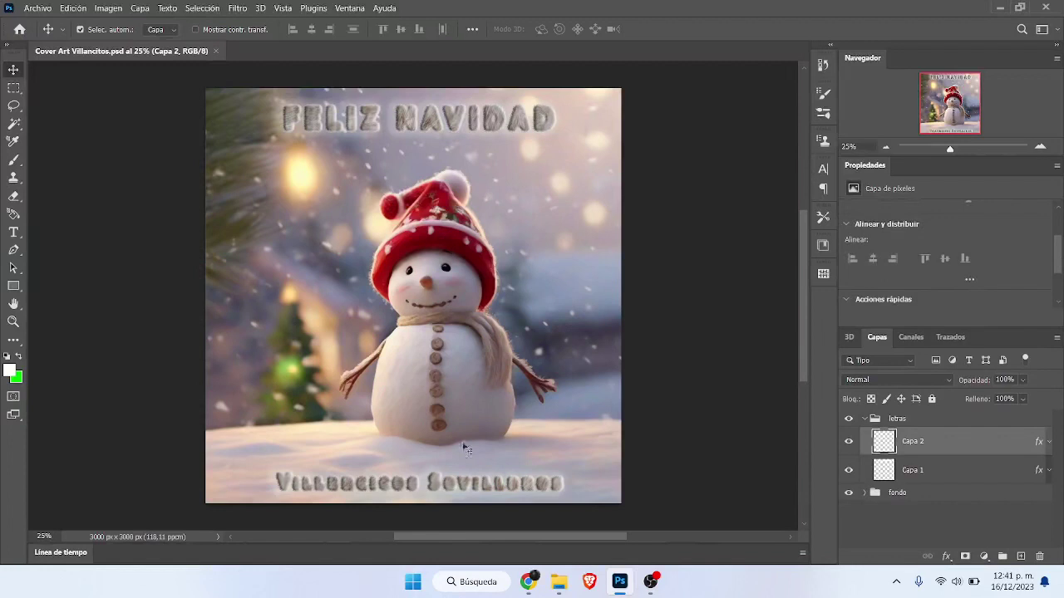
drag(442, 489, 450, 489)
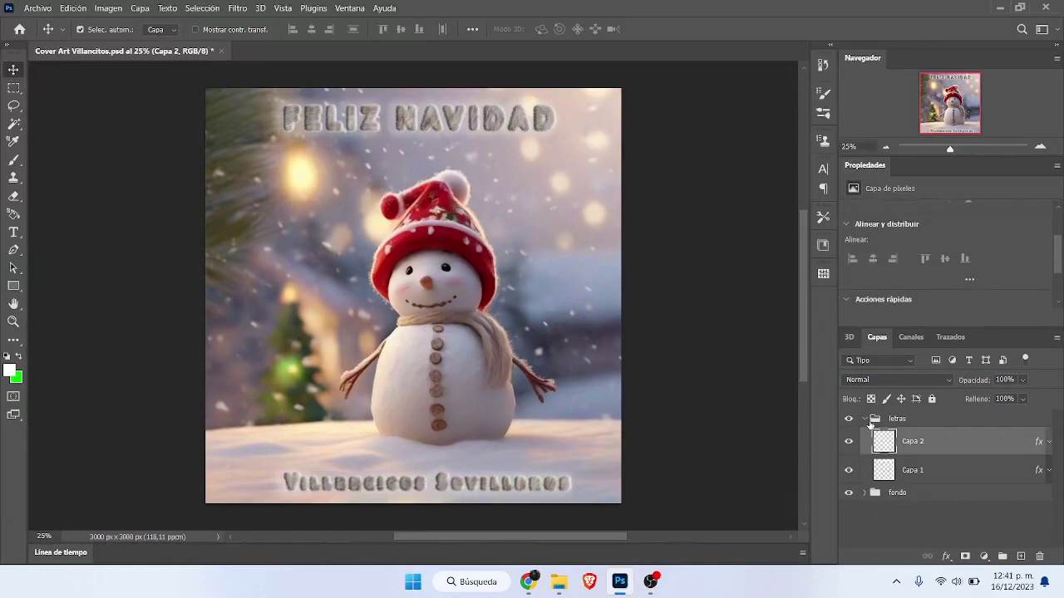
- Inspect the fondo group's layers, then expand letras and select Capa 1
click(868, 423)
click(865, 419)
click(865, 436)
click(849, 459)
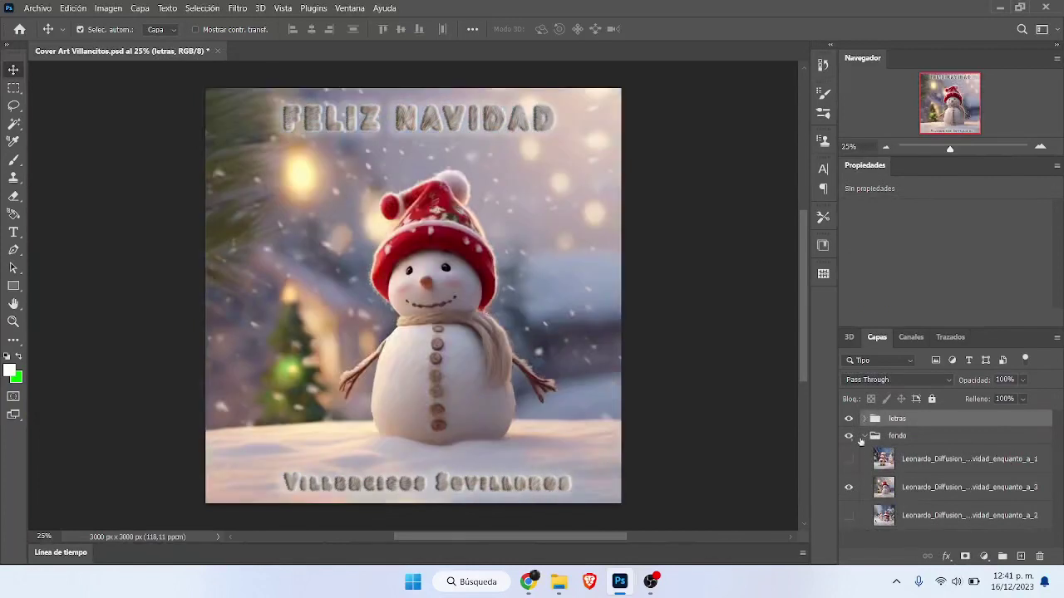
click(864, 419)
click(912, 441)
click(912, 470)
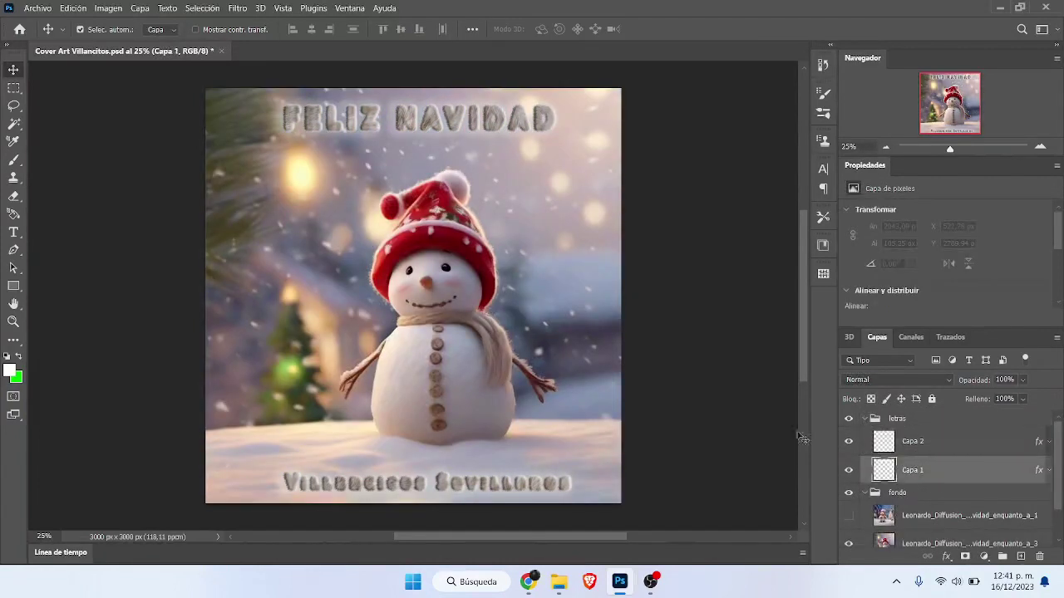
click(236, 9)
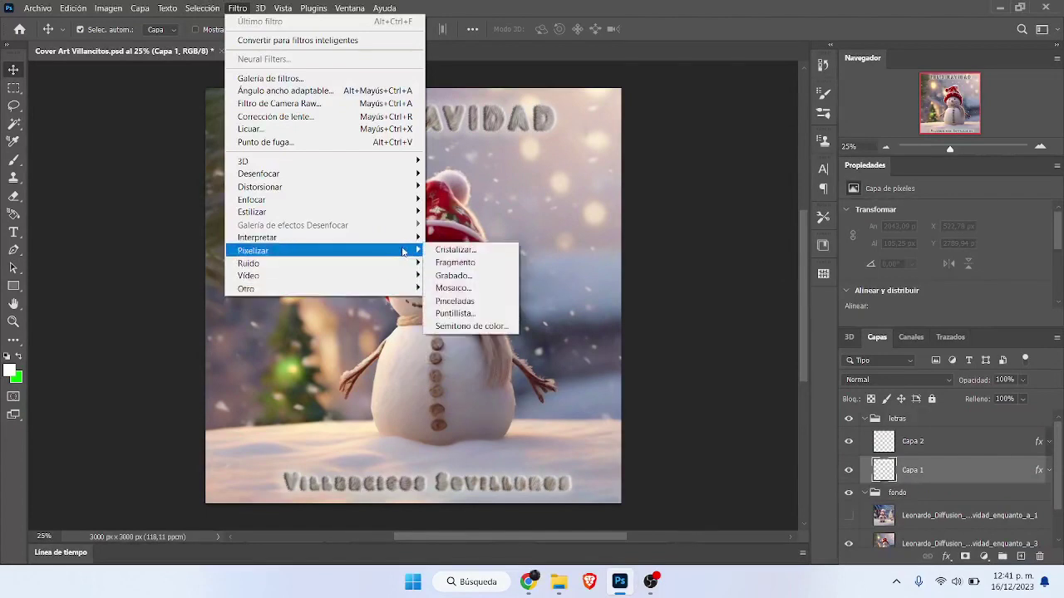
mouse_move(324, 238)
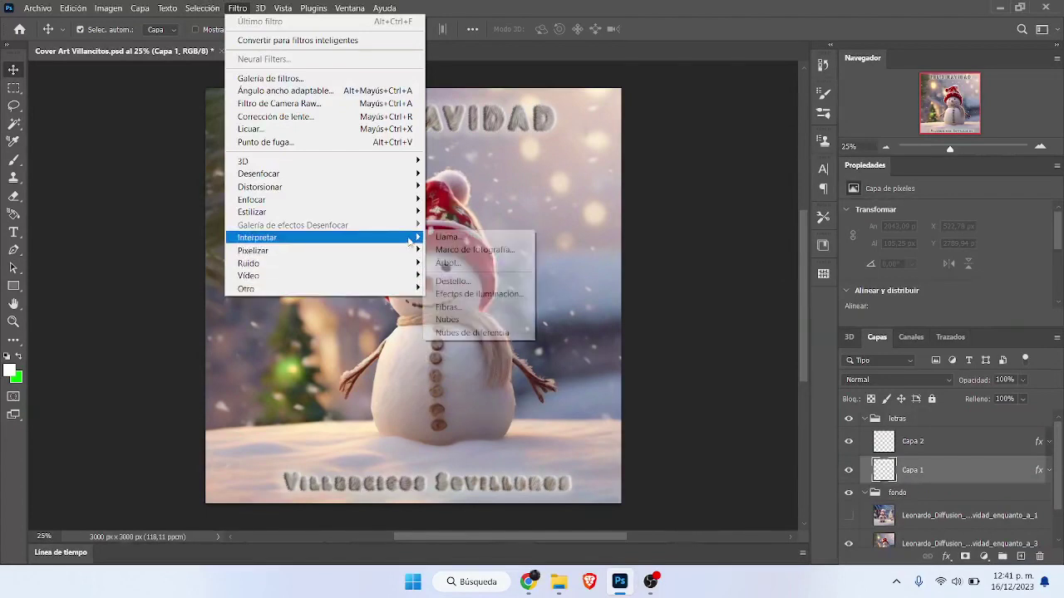
click(482, 281)
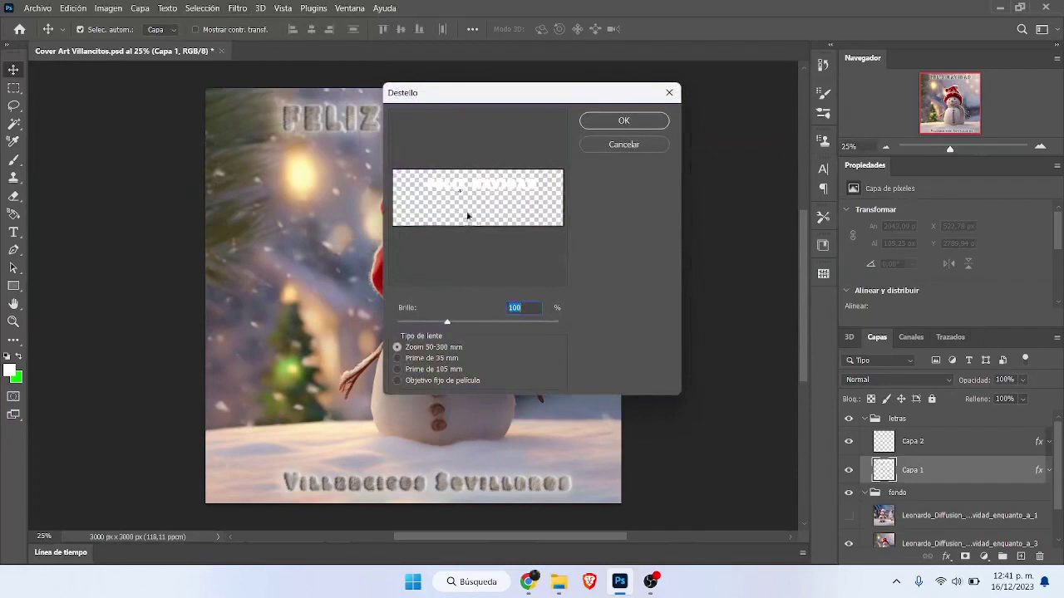
drag(514, 94, 751, 73)
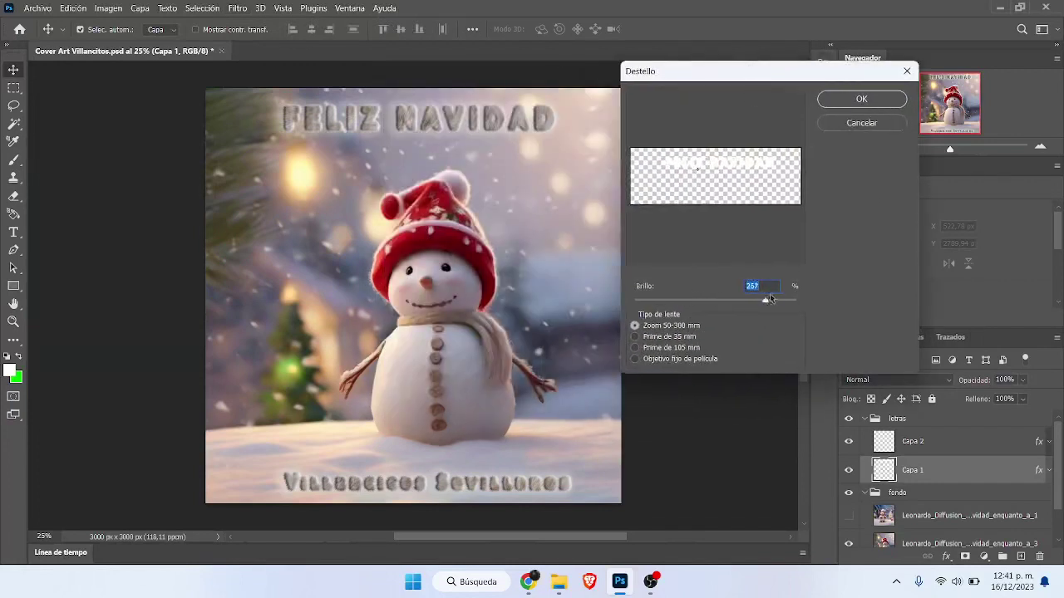
click(636, 337)
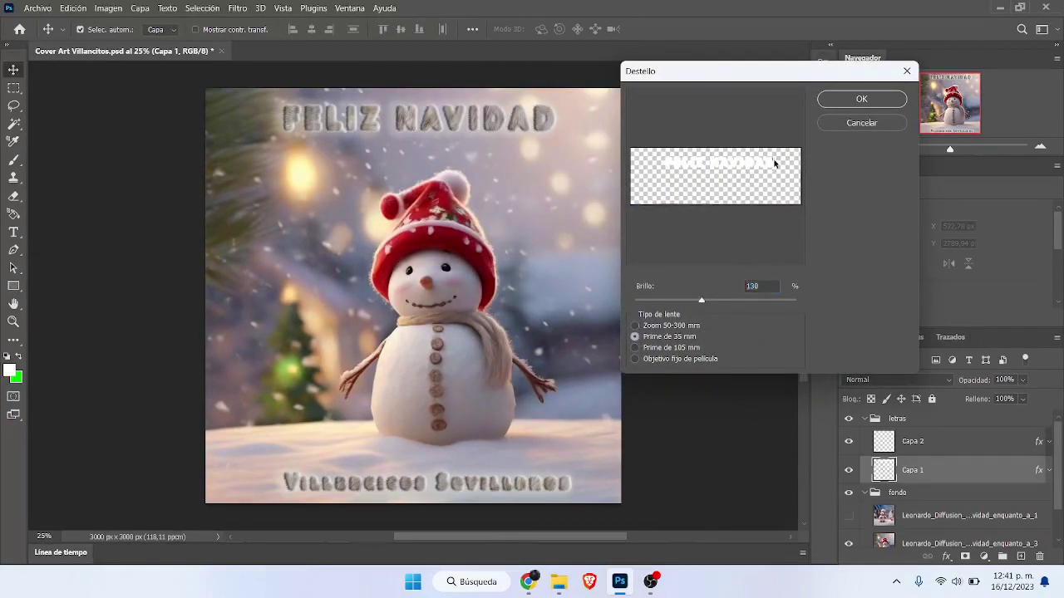
- Cancel the lens flare and create a new layer group named 'texture'
key(Escape)
click(872, 423)
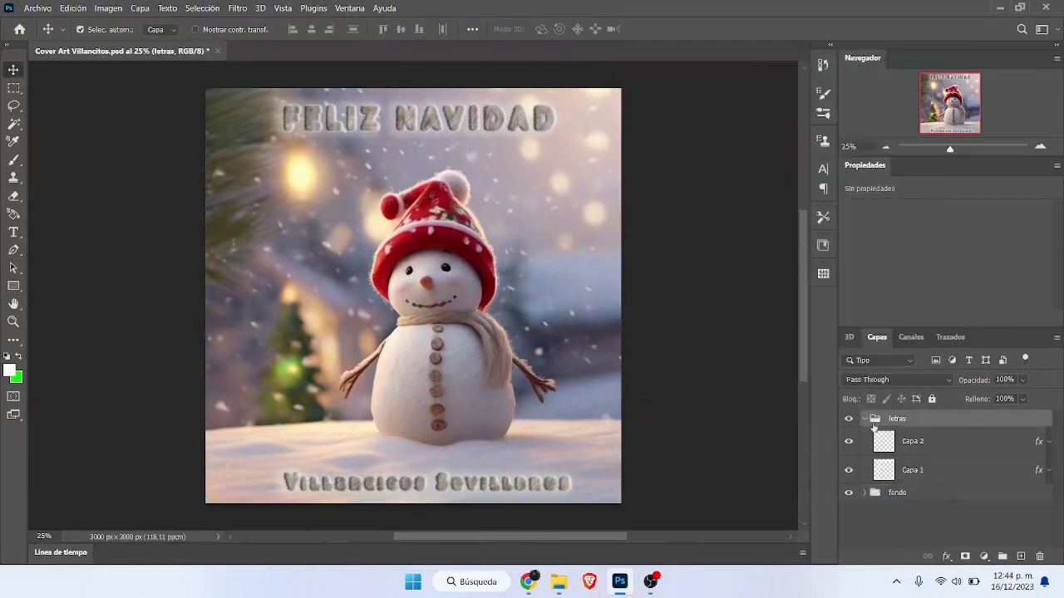
click(868, 418)
click(1002, 556)
double_click(896, 417)
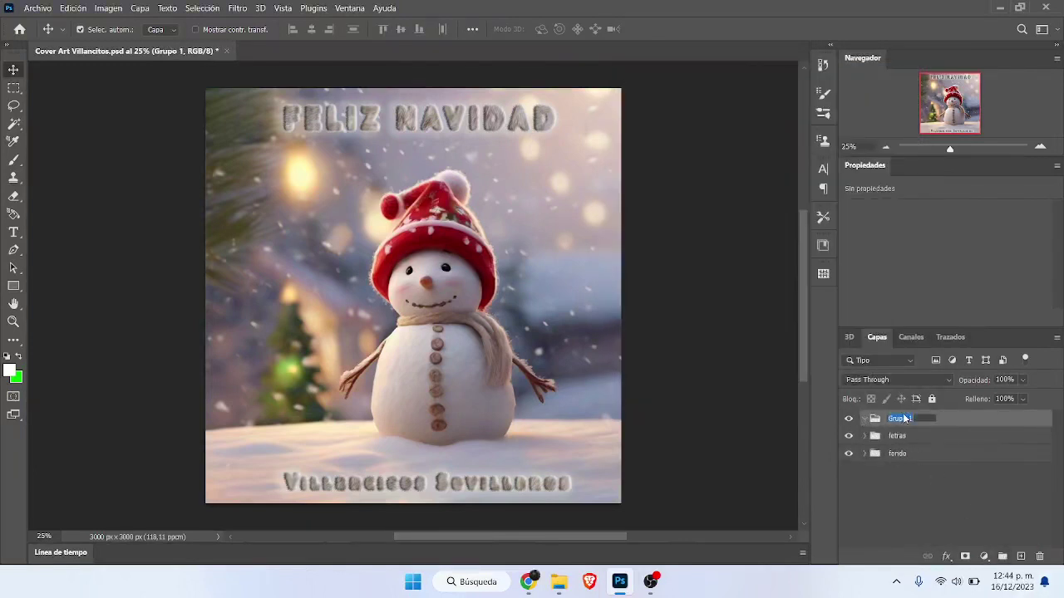
text(texture)
key(Return)
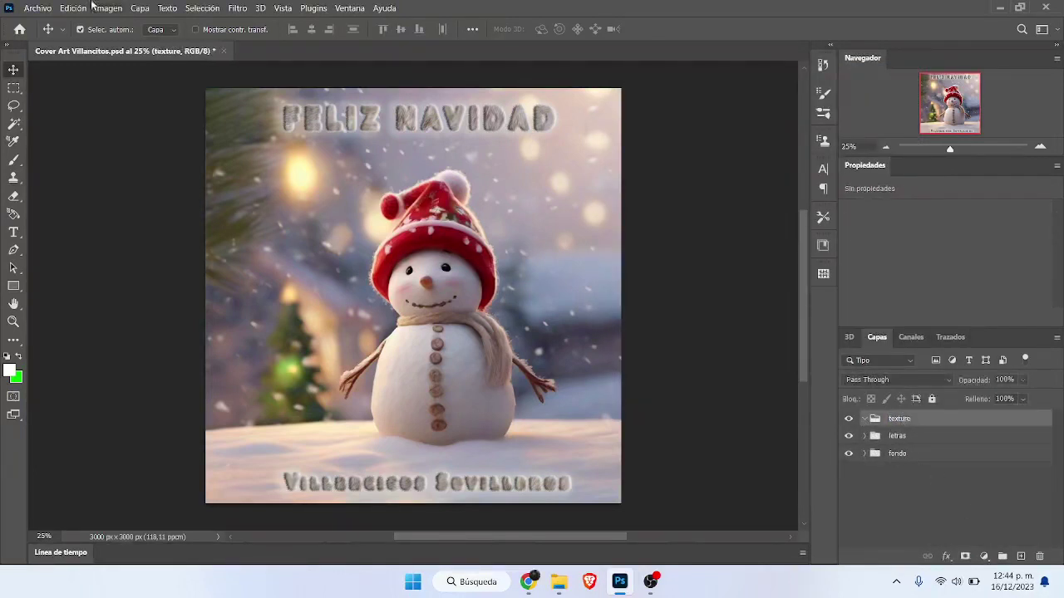
- Place the bokeh image from Descargas as an embedded element via Archivo
click(37, 7)
click(64, 256)
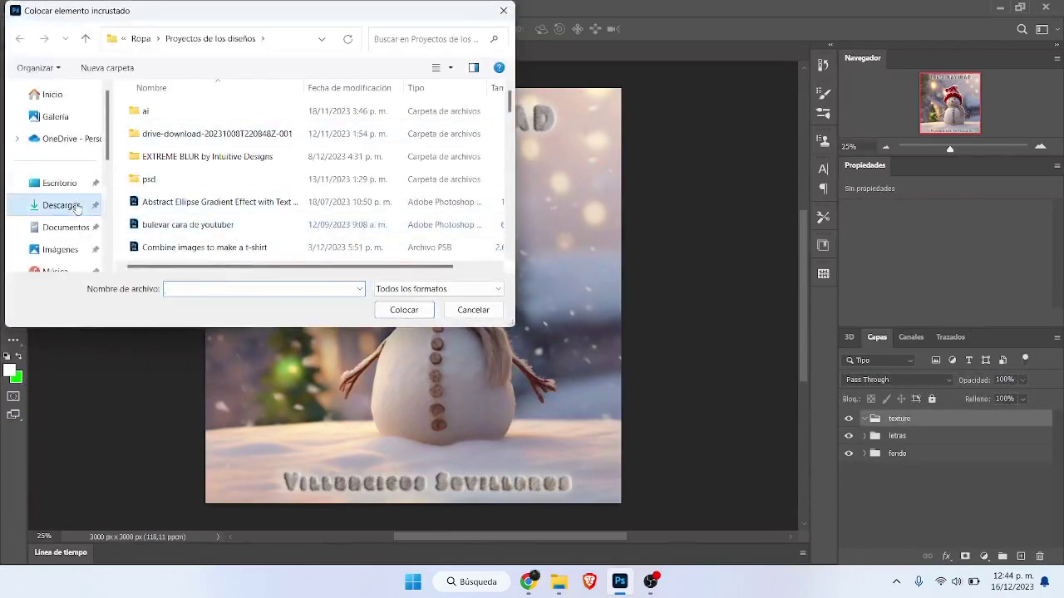
click(60, 205)
click(160, 145)
double_click(238, 152)
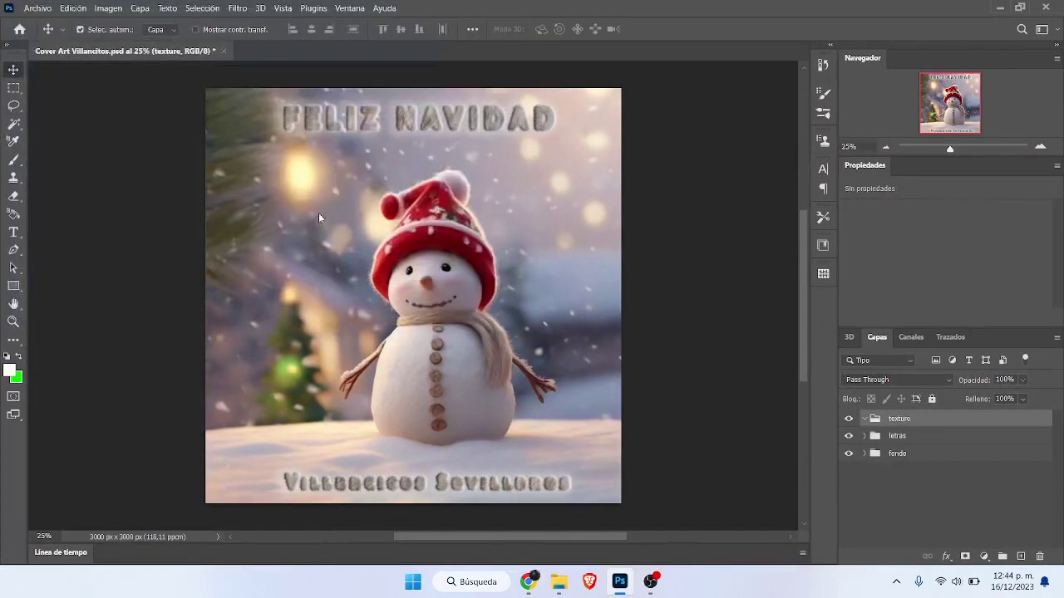
key(Return)
click(37, 8)
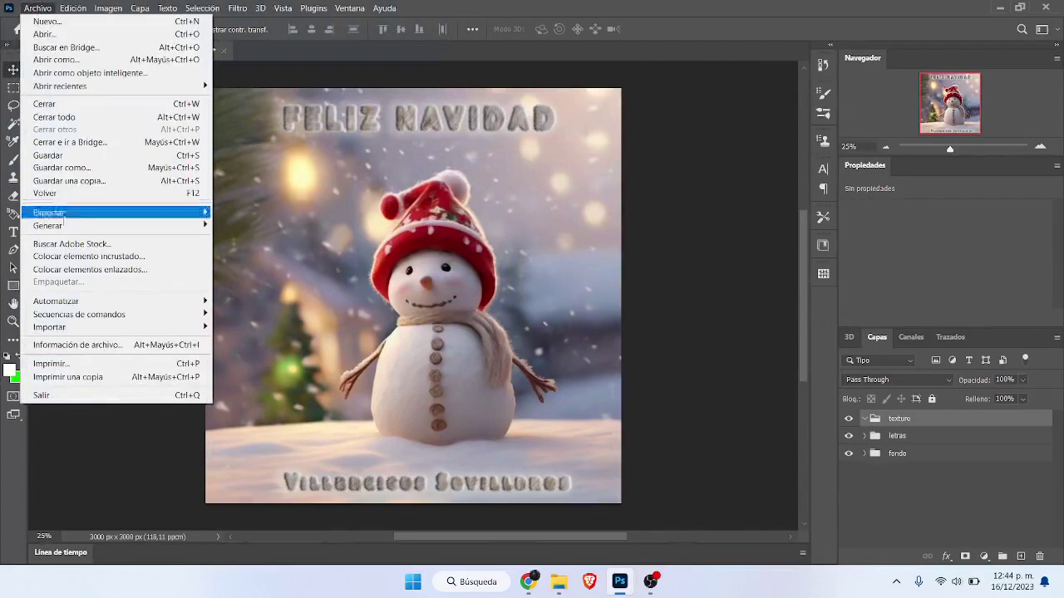
click(83, 256)
click(181, 133)
click(402, 310)
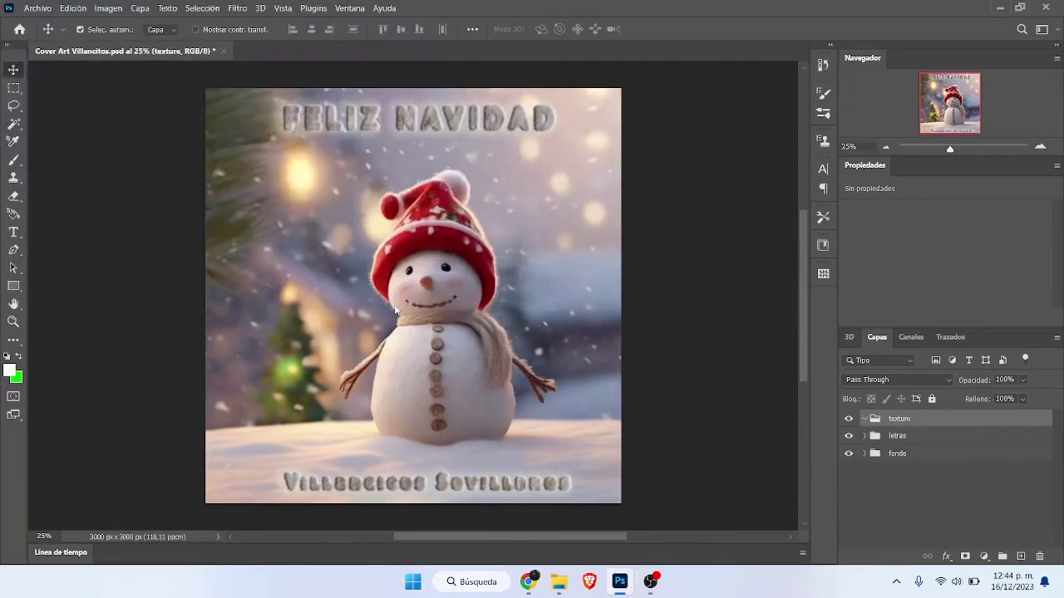
- Commit the bokeh image, set it to Luz suave, and move it into texture
click(796, 29)
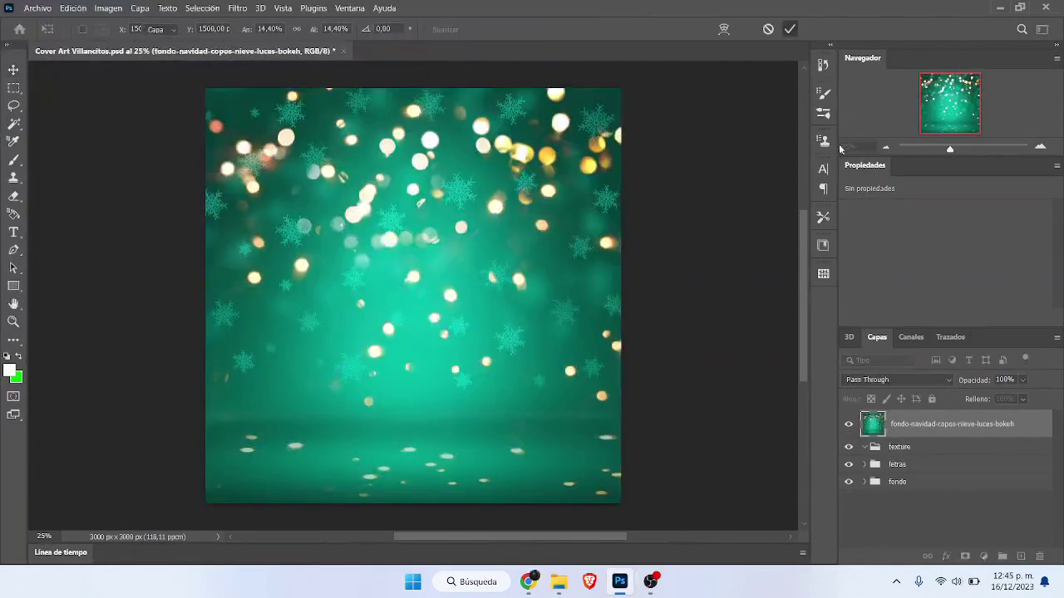
click(916, 380)
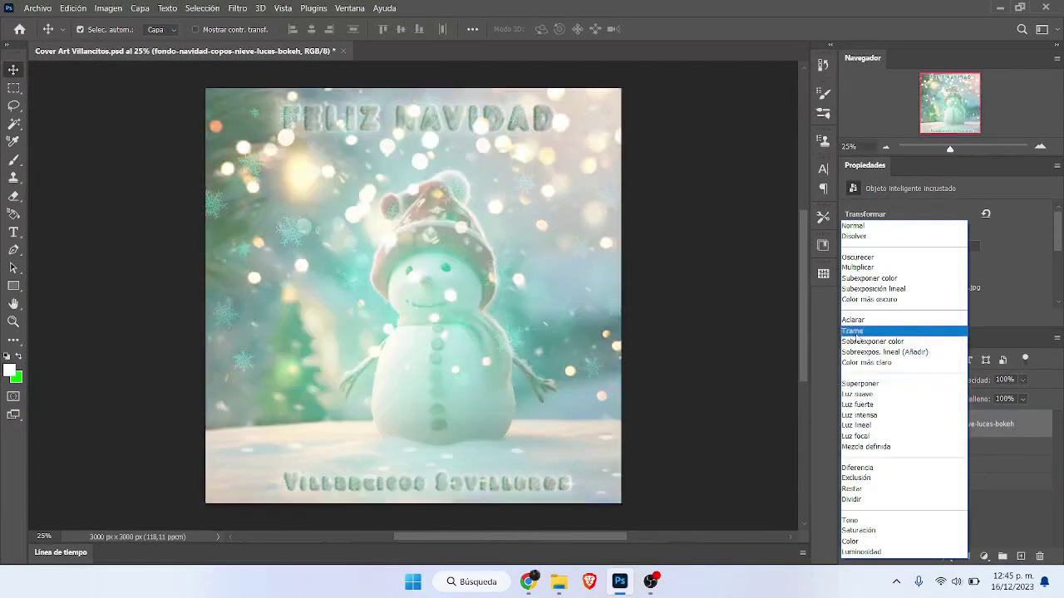
click(857, 394)
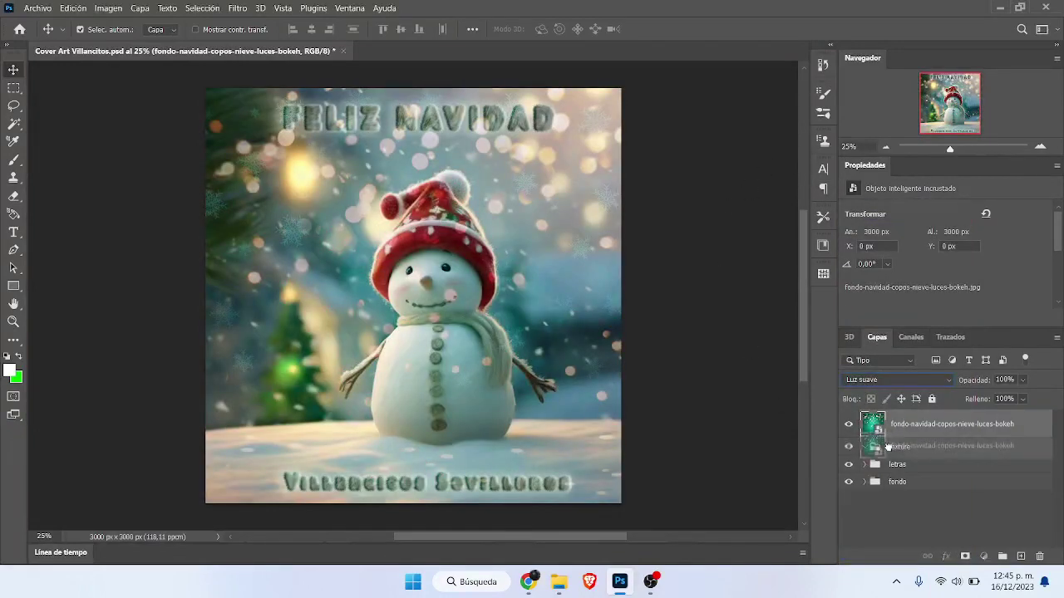
drag(889, 428, 890, 449)
- Add a Hue/Saturation layer clipped to the bokeh with saturation -56
click(983, 556)
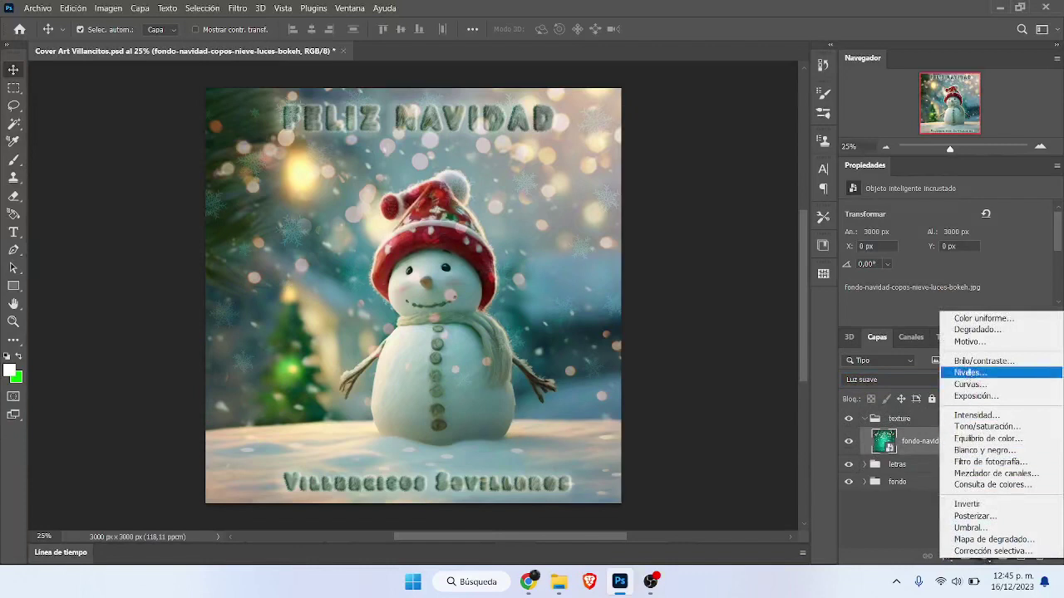
click(906, 374)
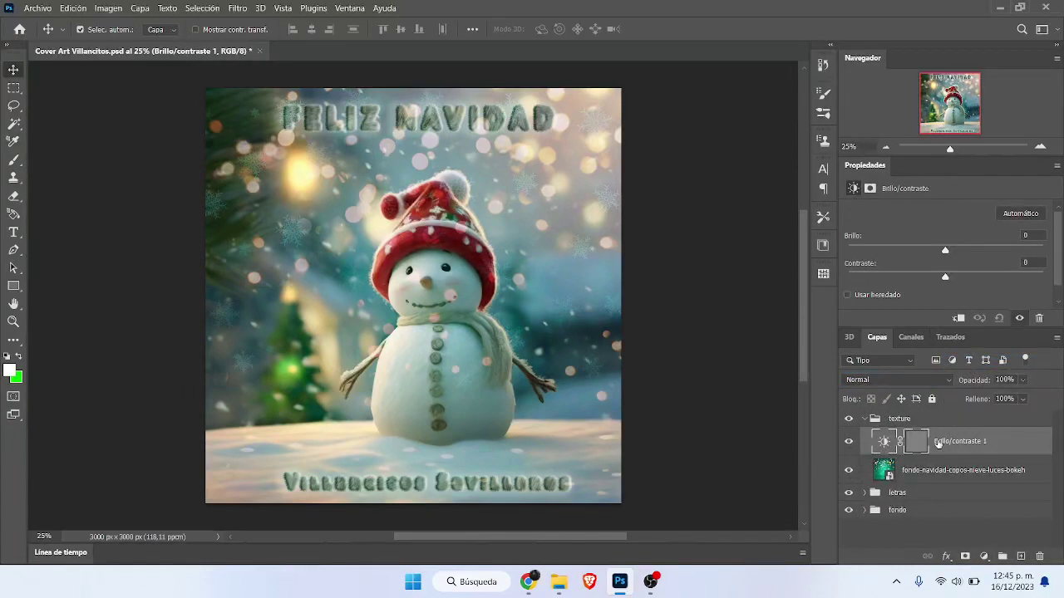
key(Delete)
click(983, 556)
click(974, 422)
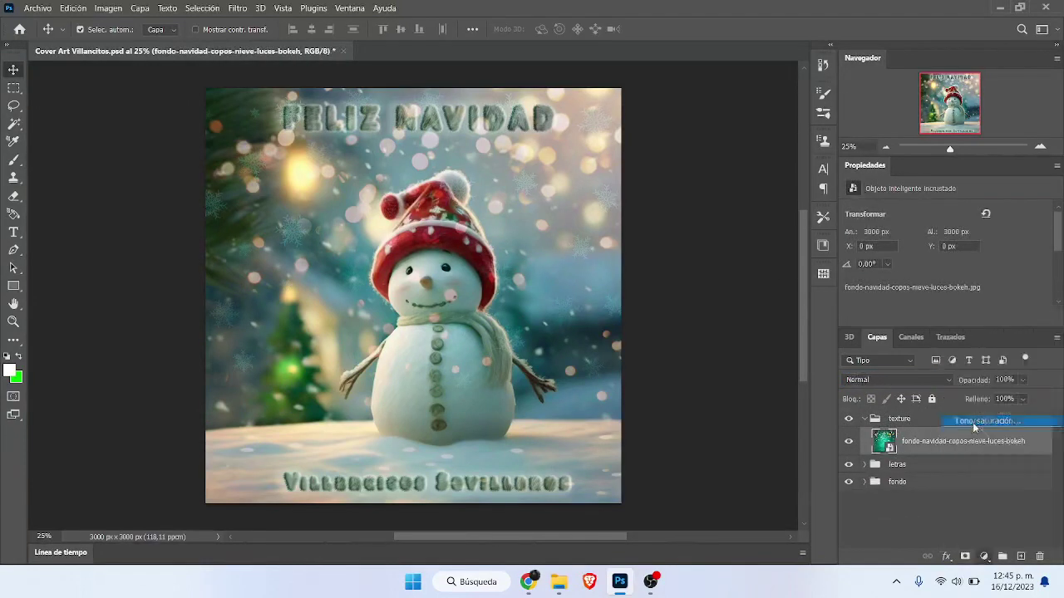
click(958, 317)
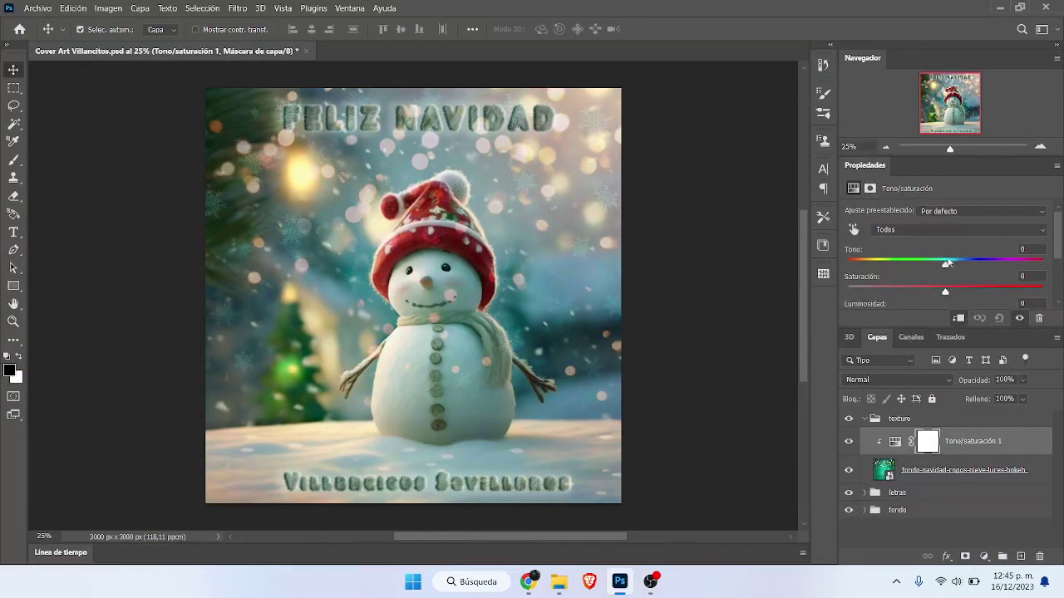
mouse_move(945, 264)
mouse_down()
mouse_move(968, 266)
mouse_move(908, 271)
mouse_move(942, 269)
mouse_move(993, 292)
mouse_move(892, 303)
mouse_up()
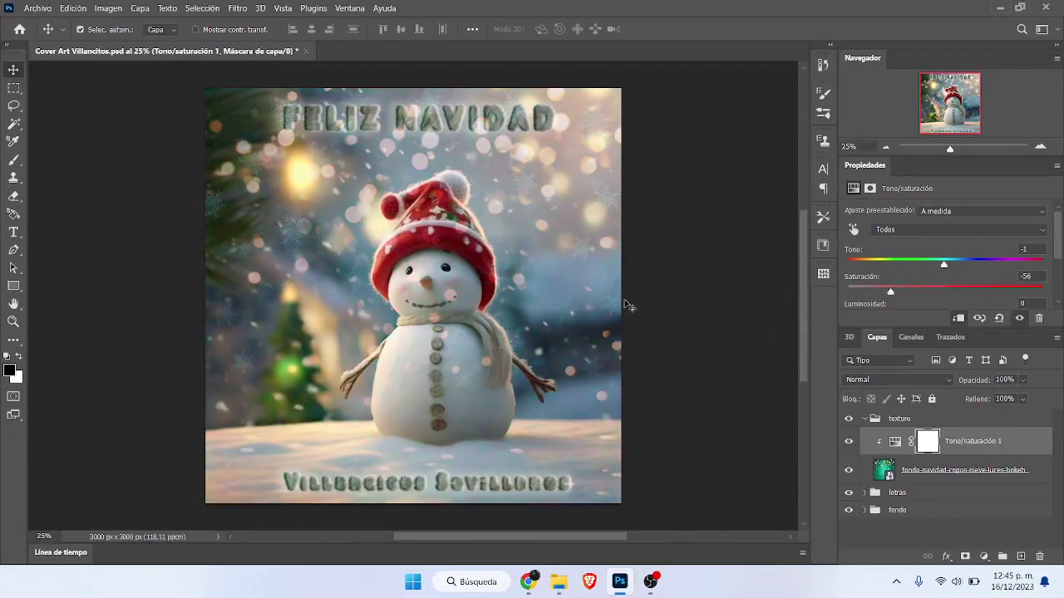